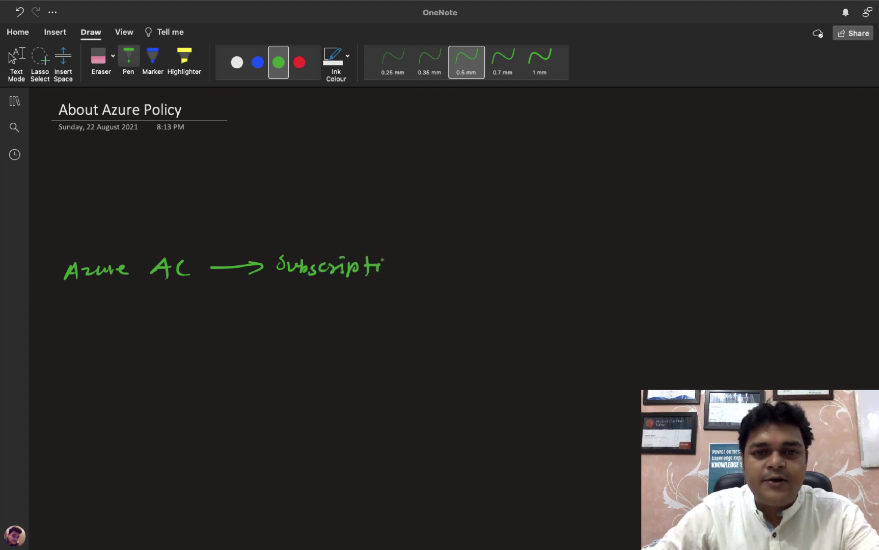
Step: Frame the handwritten word Subscription and draw an upper branch arrow from it to the handwritten label "Freetrail"
{"action": "mouse_move", "coordinate": [275, 247]}
{"action": "left_mouse_down"}
{"action": "mouse_move", "coordinate": [272, 281]}
{"action": "mouse_move", "coordinate": [403, 245]}
{"action": "mouse_move", "coordinate": [416, 277]}
{"action": "mouse_move", "coordinate": [266, 288]}
{"action": "left_mouse_up"}
{"action": "mouse_move", "coordinate": [409, 249]}
{"action": "left_mouse_down"}
{"action": "mouse_move", "coordinate": [417, 223]}
{"action": "mouse_move", "coordinate": [454, 225]}
{"action": "left_mouse_up"}
{"action": "left_click_drag", "start_coordinate": [446, 221], "coordinate": [447, 233]}
{"action": "left_click_drag", "start_coordinate": [470, 221], "coordinate": [479, 213]}
{"action": "left_click_drag", "start_coordinate": [469, 222], "coordinate": [525, 231]}
{"action": "mouse_move", "coordinate": [525, 221]}
{"action": "left_mouse_down"}
{"action": "mouse_move", "coordinate": [566, 228]}
{"action": "mouse_move", "coordinate": [564, 216]}
{"action": "left_mouse_up"}
{"action": "left_click_drag", "start_coordinate": [578, 209], "coordinate": [581, 237]}
Step: Draw a middle branch arrow from the Subscription box and handwrite "Pay-As-You-Go" beside it
{"action": "left_click", "coordinate": [420, 276]}
{"action": "left_click_drag", "start_coordinate": [419, 276], "coordinate": [477, 283]}
{"action": "left_click_drag", "start_coordinate": [478, 274], "coordinate": [509, 278]}
{"action": "mouse_move", "coordinate": [505, 275]}
{"action": "left_mouse_down"}
{"action": "mouse_move", "coordinate": [555, 281]}
{"action": "mouse_move", "coordinate": [558, 273]}
{"action": "left_mouse_up"}
{"action": "mouse_move", "coordinate": [567, 270]}
{"action": "left_mouse_down"}
{"action": "mouse_move", "coordinate": [561, 281]}
{"action": "mouse_move", "coordinate": [584, 270]}
{"action": "left_mouse_up"}
{"action": "left_click_drag", "start_coordinate": [586, 268], "coordinate": [594, 287]}
{"action": "mouse_move", "coordinate": [608, 268]}
{"action": "left_mouse_down"}
{"action": "mouse_move", "coordinate": [606, 280]}
{"action": "mouse_move", "coordinate": [615, 280]}
{"action": "left_mouse_up"}
{"action": "mouse_move", "coordinate": [617, 270]}
{"action": "left_mouse_down"}
{"action": "mouse_move", "coordinate": [621, 283]}
{"action": "mouse_move", "coordinate": [643, 269]}
{"action": "mouse_move", "coordinate": [653, 279]}
{"action": "left_mouse_up"}
Step: Add a lower branch arrow to the handwritten label "MSDN" and mark Freetrail with short lines above and below it
{"action": "mouse_move", "coordinate": [416, 279]}
{"action": "left_mouse_down"}
{"action": "mouse_move", "coordinate": [433, 320]}
{"action": "mouse_move", "coordinate": [541, 327]}
{"action": "mouse_move", "coordinate": [570, 308]}
{"action": "left_mouse_up"}
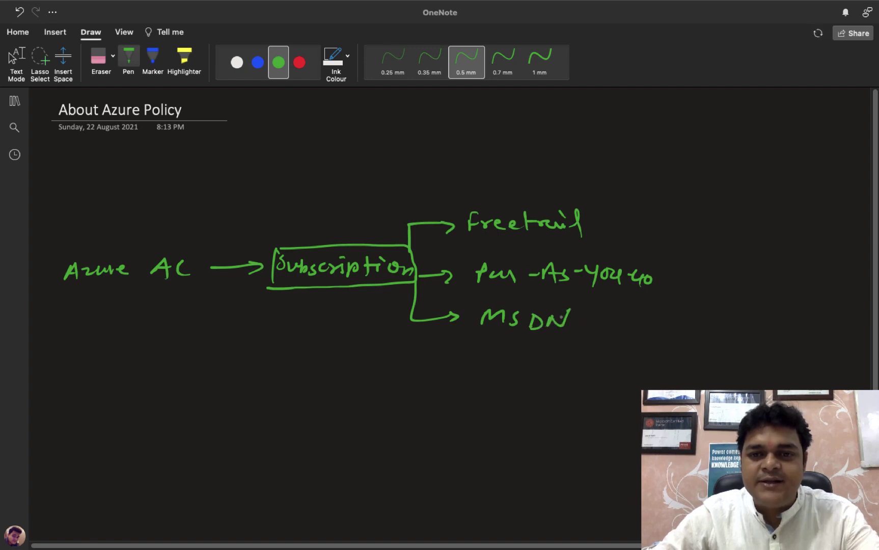
{"action": "left_click", "coordinate": [575, 322]}
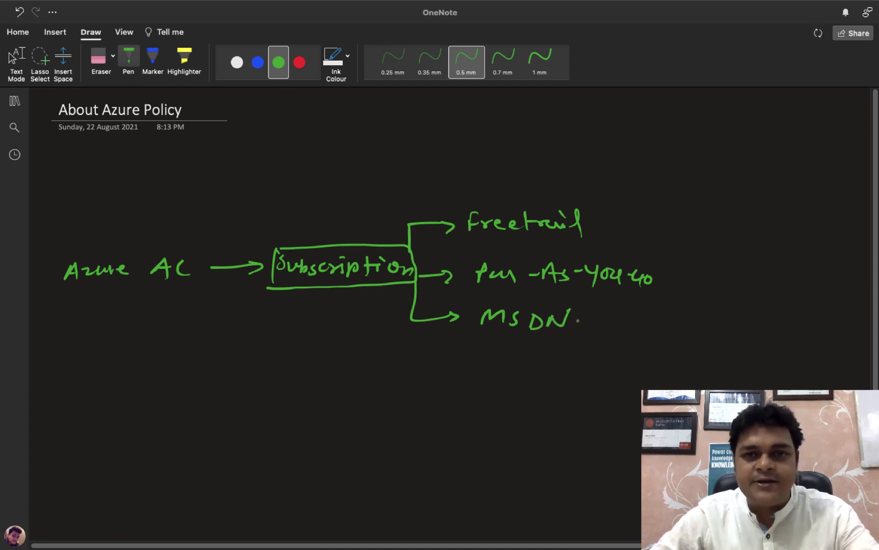
{"action": "left_click_drag", "start_coordinate": [504, 241], "coordinate": [535, 239]}
{"action": "left_click_drag", "start_coordinate": [511, 209], "coordinate": [538, 208]}
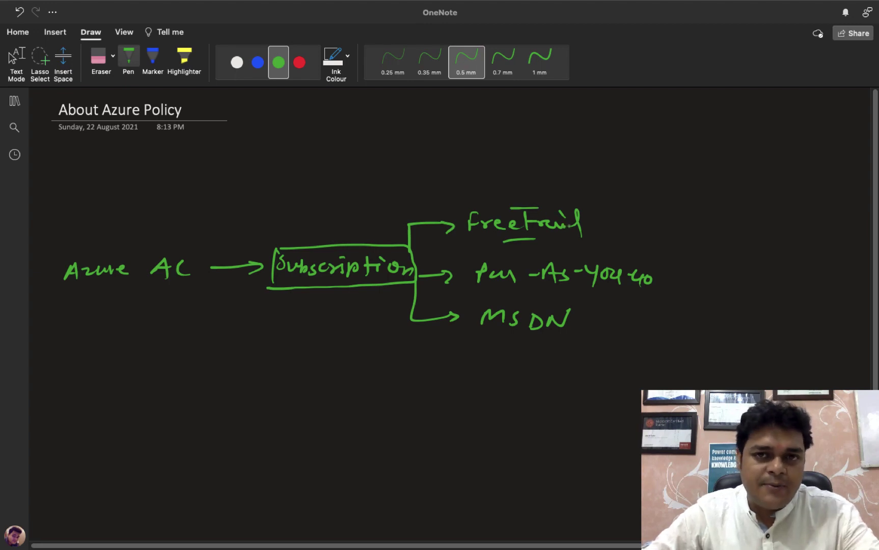
Step: Handwrite the heading "Azure Policy" in green below the subscription diagram
{"action": "scroll", "coordinate": [878, 346], "scroll_direction": "down", "scroll_amount": 1}
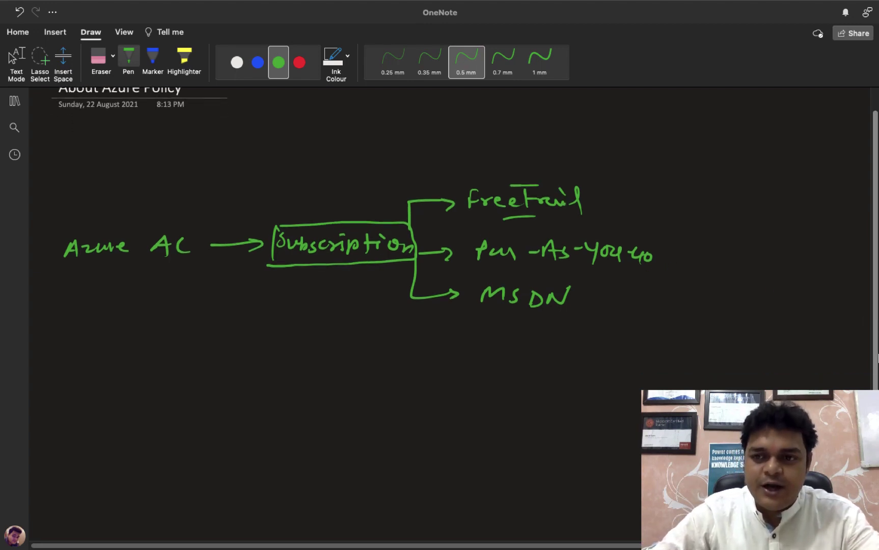
{"action": "key", "text": "Escape"}
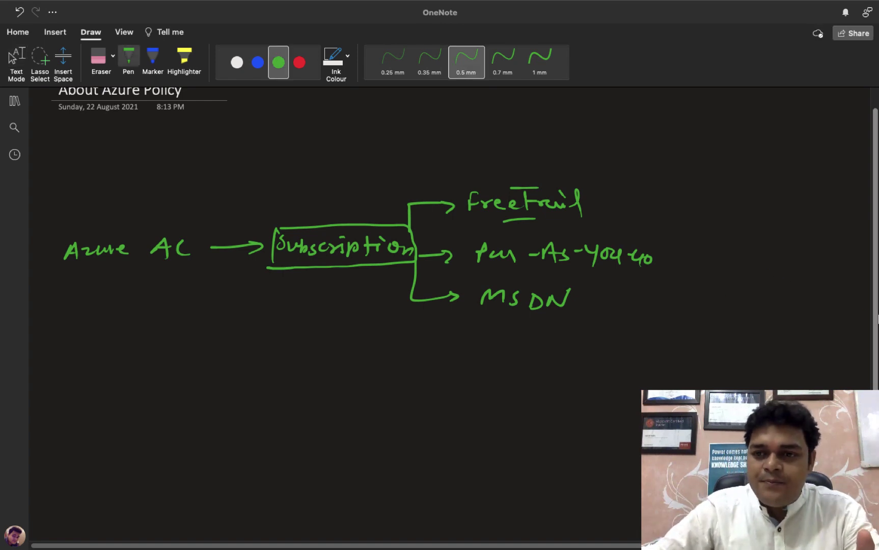
{"action": "scroll", "coordinate": [853, 297], "scroll_direction": "down", "scroll_amount": 1}
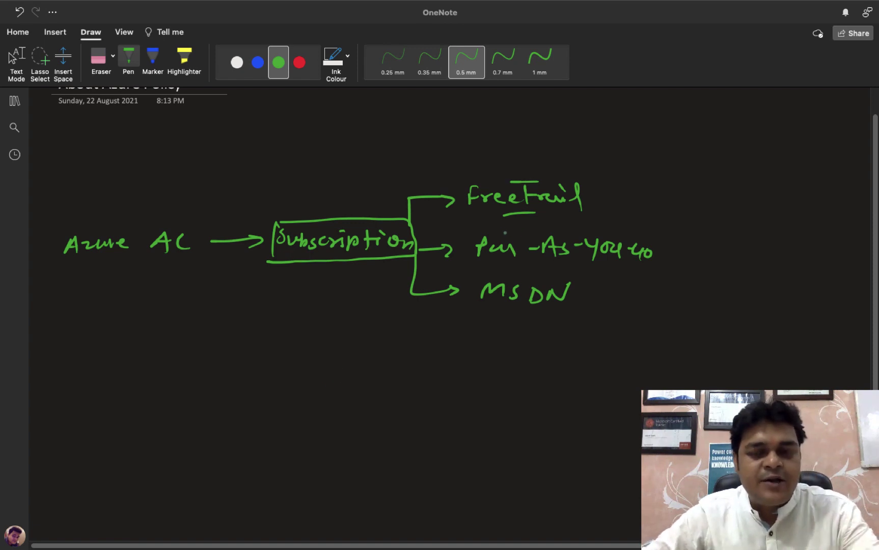
{"action": "mouse_move", "coordinate": [99, 437]}
{"action": "left_mouse_down"}
{"action": "mouse_move", "coordinate": [175, 423]}
{"action": "mouse_move", "coordinate": [206, 433]}
{"action": "left_mouse_up"}
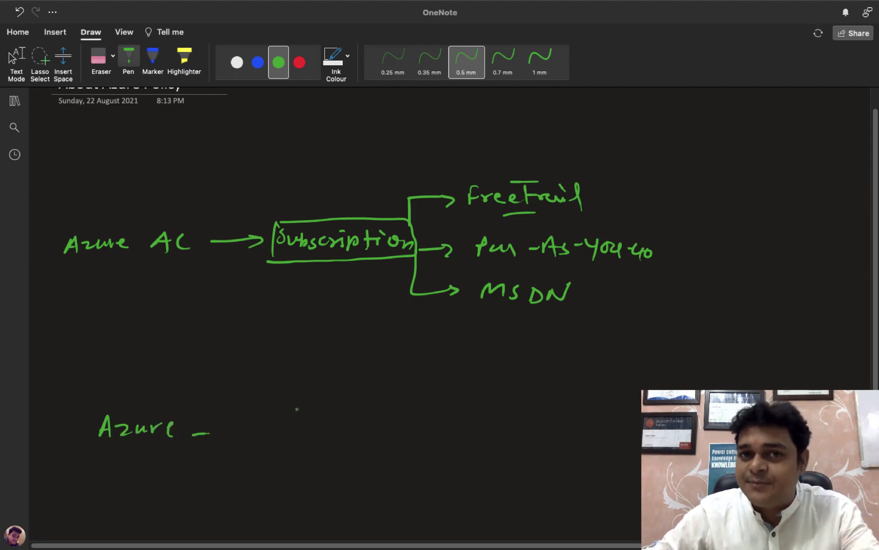
{"action": "mouse_move", "coordinate": [194, 440]}
{"action": "left_mouse_down"}
{"action": "mouse_move", "coordinate": [255, 412]}
{"action": "mouse_move", "coordinate": [259, 432]}
{"action": "left_mouse_up"}
{"action": "left_click_drag", "start_coordinate": [265, 420], "coordinate": [275, 431]}
Step: Draw an upper branch arrow from the Azure Policy heading and handwrite "subscription" at its end
{"action": "mouse_move", "coordinate": [279, 419]}
{"action": "left_mouse_down"}
{"action": "mouse_move", "coordinate": [287, 443]}
{"action": "mouse_move", "coordinate": [321, 388]}
{"action": "mouse_move", "coordinate": [426, 398]}
{"action": "left_mouse_up"}
{"action": "mouse_move", "coordinate": [438, 388]}
{"action": "left_mouse_down"}
{"action": "mouse_move", "coordinate": [475, 396]}
{"action": "mouse_move", "coordinate": [464, 400]}
{"action": "left_mouse_up"}
{"action": "mouse_move", "coordinate": [489, 388]}
{"action": "left_mouse_down"}
{"action": "mouse_move", "coordinate": [481, 396]}
{"action": "mouse_move", "coordinate": [498, 398]}
{"action": "left_mouse_up"}
{"action": "left_click_drag", "start_coordinate": [500, 392], "coordinate": [530, 402]}
{"action": "left_click_drag", "start_coordinate": [525, 392], "coordinate": [547, 386]}
{"action": "left_click_drag", "start_coordinate": [560, 389], "coordinate": [591, 392]}
Step: Draw a second branch arrow from Azure Policy and handwrite "R.G." beside it
{"action": "mouse_move", "coordinate": [319, 420]}
{"action": "left_mouse_down"}
{"action": "mouse_move", "coordinate": [317, 427]}
{"action": "mouse_move", "coordinate": [381, 446]}
{"action": "left_mouse_up"}
{"action": "left_click_drag", "start_coordinate": [378, 437], "coordinate": [381, 449]}
{"action": "left_click_drag", "start_coordinate": [459, 428], "coordinate": [455, 453]}
{"action": "mouse_move", "coordinate": [460, 429]}
{"action": "left_mouse_down"}
{"action": "mouse_move", "coordinate": [481, 449]}
{"action": "mouse_move", "coordinate": [510, 451]}
{"action": "left_mouse_up"}
{"action": "left_click", "coordinate": [488, 440]}
{"action": "left_click_drag", "start_coordinate": [512, 438], "coordinate": [515, 452]}
Step: Draw a third branch arrow from Azure Policy and handwrite "Resources" beside it
{"action": "mouse_move", "coordinate": [320, 453]}
{"action": "left_mouse_down"}
{"action": "mouse_move", "coordinate": [329, 503]}
{"action": "mouse_move", "coordinate": [402, 495]}
{"action": "left_mouse_up"}
{"action": "left_click_drag", "start_coordinate": [394, 489], "coordinate": [398, 503]}
{"action": "mouse_move", "coordinate": [457, 475]}
{"action": "left_mouse_down"}
{"action": "mouse_move", "coordinate": [452, 501]}
{"action": "mouse_move", "coordinate": [475, 495]}
{"action": "left_mouse_up"}
{"action": "mouse_move", "coordinate": [481, 485]}
{"action": "left_mouse_down"}
{"action": "mouse_move", "coordinate": [511, 499]}
{"action": "mouse_move", "coordinate": [604, 503]}
{"action": "left_mouse_up"}
{"action": "left_click", "coordinate": [617, 498]}
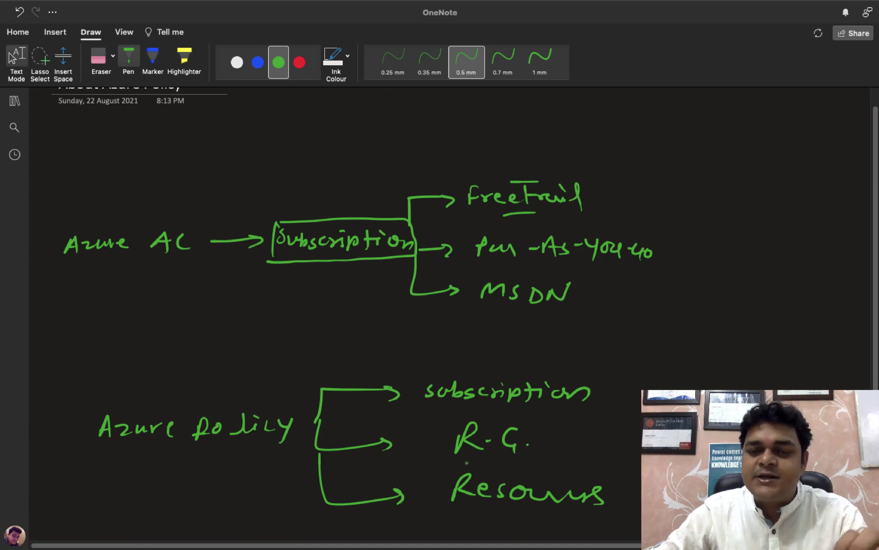
Step: Draw a fourth branch arrow below Resources and handwrite "Tags" beside it
{"action": "scroll", "coordinate": [618, 498], "scroll_direction": "down", "scroll_amount": 5}
{"action": "left_click_drag", "start_coordinate": [329, 438], "coordinate": [433, 480]}
{"action": "left_click_drag", "start_coordinate": [484, 467], "coordinate": [485, 483]}
{"action": "left_click_drag", "start_coordinate": [476, 465], "coordinate": [504, 464]}
{"action": "left_click_drag", "start_coordinate": [505, 471], "coordinate": [515, 481]}
{"action": "left_click_drag", "start_coordinate": [534, 469], "coordinate": [525, 495]}
{"action": "left_click_drag", "start_coordinate": [545, 486], "coordinate": [554, 484]}
{"action": "left_click", "coordinate": [571, 477]}
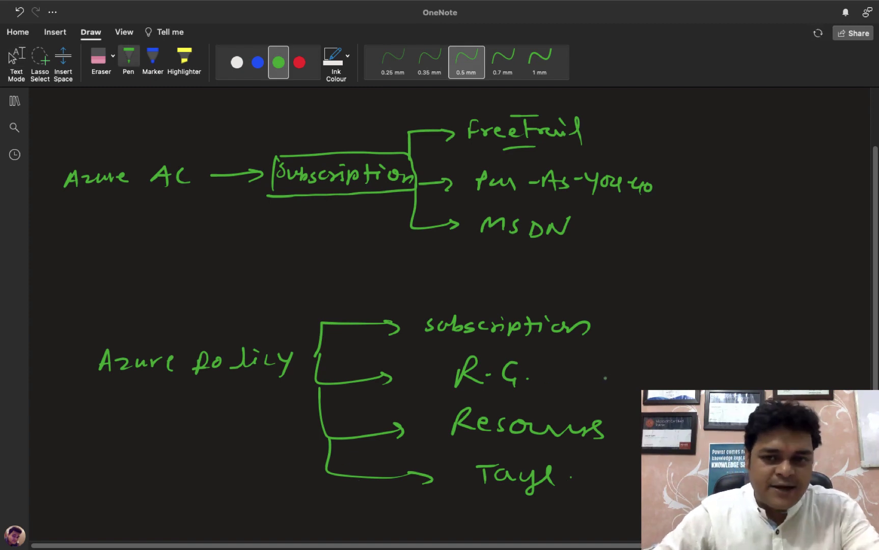
Step: Put a short dash or dot beside each of the four Azure Policy items: subscription, R.G., Resources and Tags
{"action": "left_click_drag", "start_coordinate": [608, 326], "coordinate": [619, 325]}
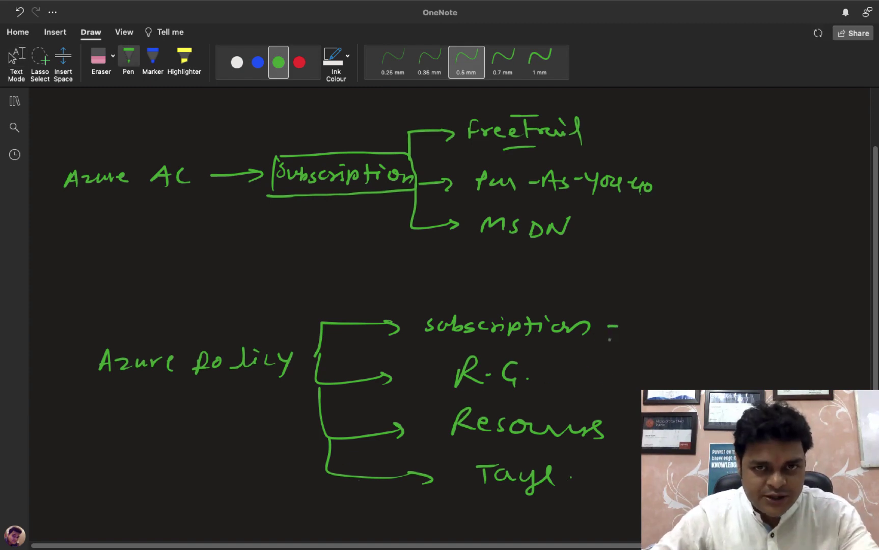
{"action": "left_click_drag", "start_coordinate": [541, 374], "coordinate": [551, 372]}
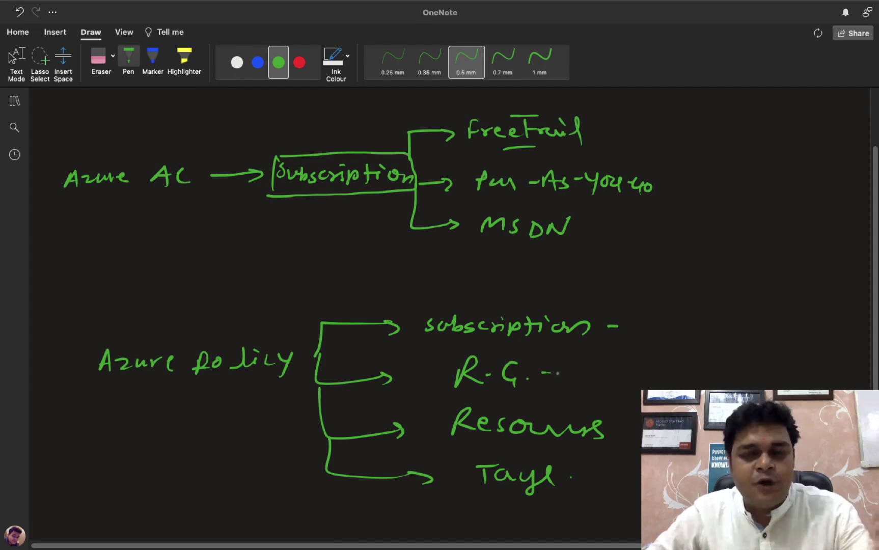
{"action": "left_click", "coordinate": [629, 433]}
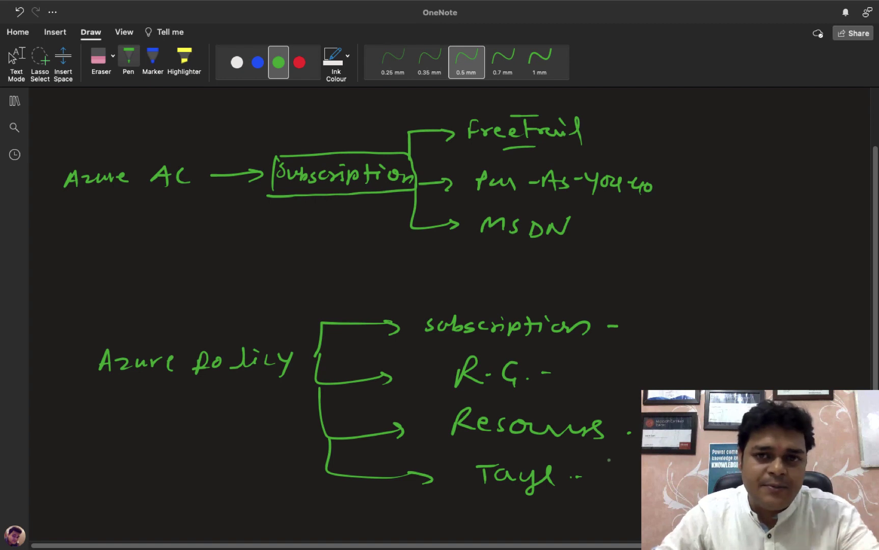
{"action": "key", "text": "Escape"}
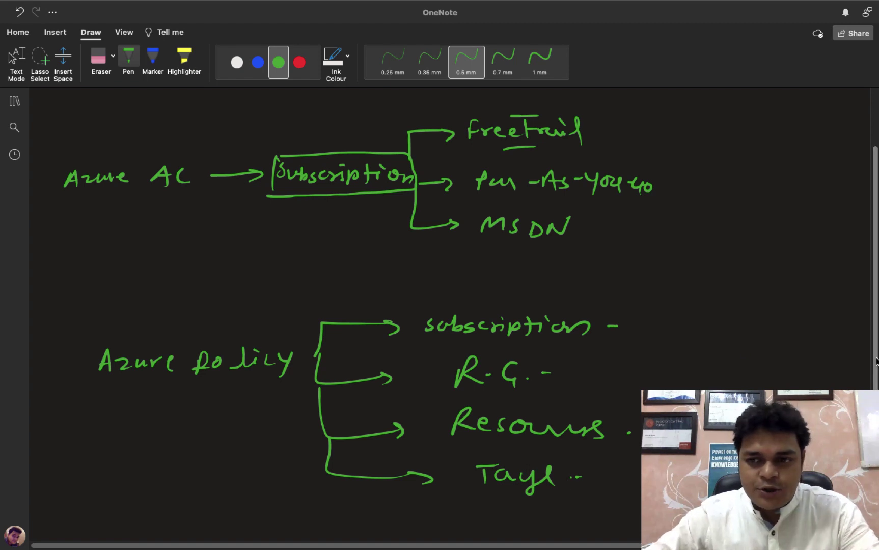
Step: Handwrite "Freetrail -!" in the empty area below the Azure Policy diagram
{"action": "scroll", "coordinate": [600, 442], "scroll_direction": "down", "scroll_amount": 3}
{"action": "scroll", "coordinate": [438, 306], "scroll_direction": "down", "scroll_amount": 3}
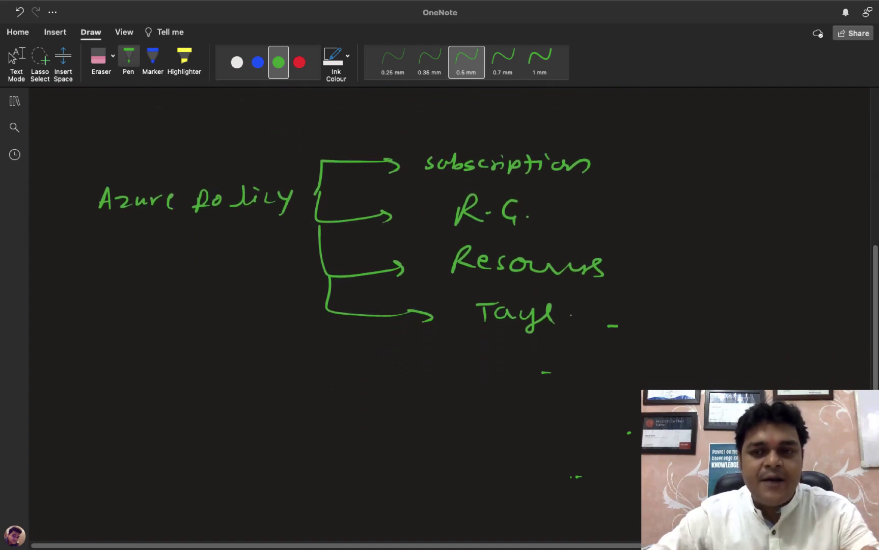
{"action": "scroll", "coordinate": [438, 306], "scroll_direction": "down", "scroll_amount": 1}
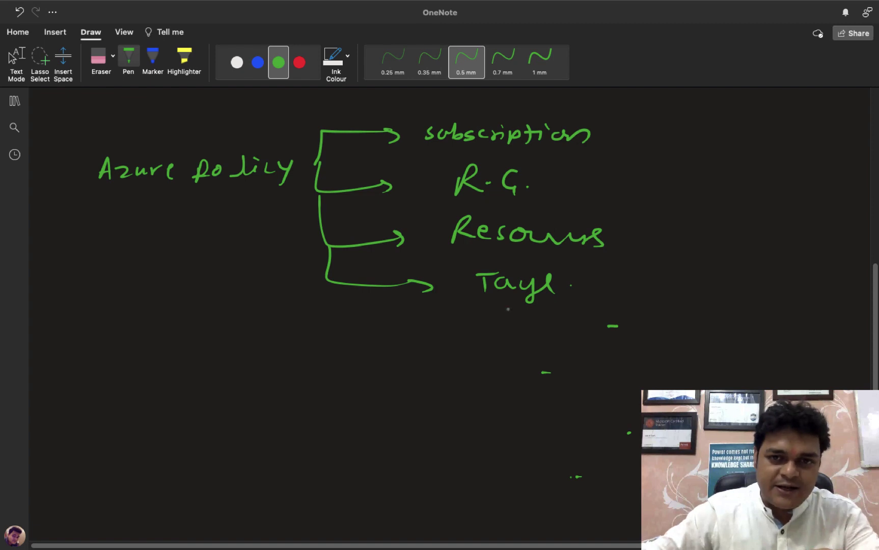
{"action": "left_click_drag", "start_coordinate": [79, 406], "coordinate": [77, 423]}
{"action": "mouse_move", "coordinate": [78, 407]}
{"action": "left_mouse_down"}
{"action": "mouse_move", "coordinate": [87, 405]}
{"action": "mouse_move", "coordinate": [87, 413]}
{"action": "left_mouse_up"}
{"action": "mouse_move", "coordinate": [86, 422]}
{"action": "left_mouse_down"}
{"action": "mouse_move", "coordinate": [97, 414]}
{"action": "mouse_move", "coordinate": [114, 423]}
{"action": "left_mouse_up"}
{"action": "left_click", "coordinate": [125, 423]}
{"action": "left_click_drag", "start_coordinate": [127, 407], "coordinate": [131, 414]}
{"action": "mouse_move", "coordinate": [132, 411]}
{"action": "left_mouse_down"}
{"action": "mouse_move", "coordinate": [156, 421]}
{"action": "mouse_move", "coordinate": [171, 408]}
{"action": "mouse_move", "coordinate": [173, 424]}
{"action": "mouse_move", "coordinate": [143, 426]}
{"action": "mouse_move", "coordinate": [156, 414]}
{"action": "left_mouse_up"}
{"action": "left_click", "coordinate": [156, 408]}
{"action": "mouse_move", "coordinate": [150, 415]}
{"action": "left_mouse_down"}
{"action": "mouse_move", "coordinate": [161, 423]}
{"action": "mouse_move", "coordinate": [203, 417]}
{"action": "left_mouse_up"}
{"action": "left_click_drag", "start_coordinate": [211, 407], "coordinate": [209, 421]}
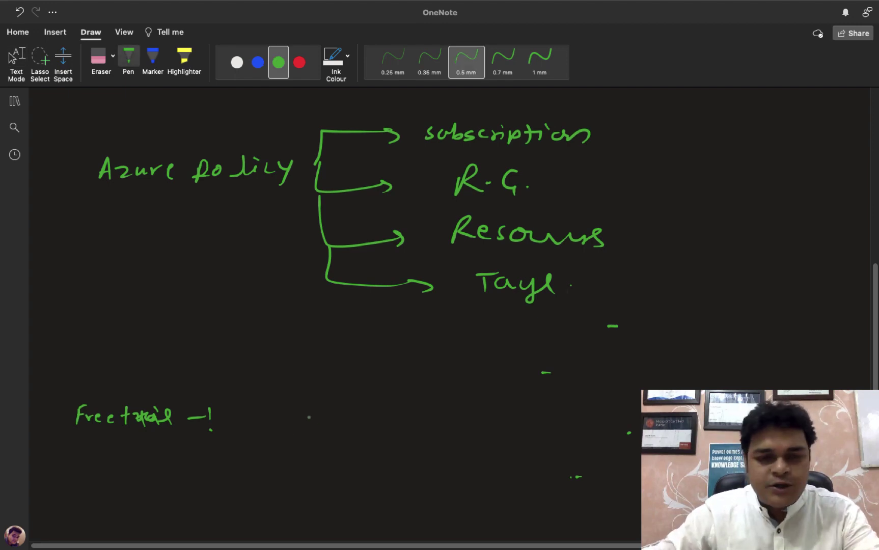
Step: Handwrite "Azure Policy" under the Freetrail note and draw an arrow from it that splits into three branch arrows
{"action": "left_click_drag", "start_coordinate": [82, 479], "coordinate": [95, 473]}
{"action": "mouse_move", "coordinate": [99, 469]}
{"action": "left_mouse_down"}
{"action": "mouse_move", "coordinate": [110, 479]}
{"action": "mouse_move", "coordinate": [129, 470]}
{"action": "left_mouse_up"}
{"action": "left_click_drag", "start_coordinate": [131, 473], "coordinate": [157, 480]}
{"action": "mouse_move", "coordinate": [156, 461]}
{"action": "left_mouse_down"}
{"action": "mouse_move", "coordinate": [222, 474]}
{"action": "mouse_move", "coordinate": [217, 490]}
{"action": "left_mouse_up"}
{"action": "left_click_drag", "start_coordinate": [238, 474], "coordinate": [276, 474]}
{"action": "mouse_move", "coordinate": [268, 468]}
{"action": "left_mouse_down"}
{"action": "mouse_move", "coordinate": [270, 482]}
{"action": "mouse_move", "coordinate": [290, 437]}
{"action": "mouse_move", "coordinate": [334, 445]}
{"action": "mouse_move", "coordinate": [321, 476]}
{"action": "left_mouse_up"}
{"action": "mouse_move", "coordinate": [286, 474]}
{"action": "left_mouse_down"}
{"action": "mouse_move", "coordinate": [283, 486]}
{"action": "mouse_move", "coordinate": [327, 501]}
{"action": "left_mouse_up"}
{"action": "left_click_drag", "start_coordinate": [317, 493], "coordinate": [319, 504]}
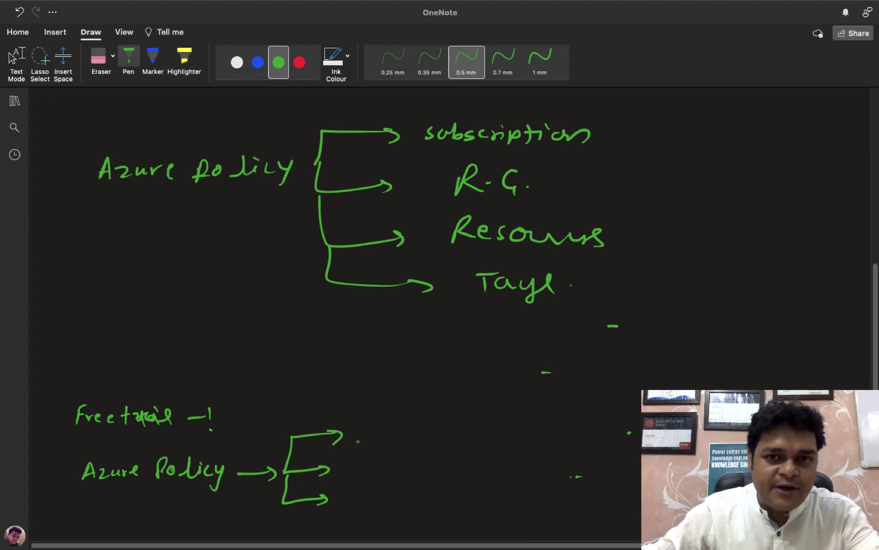
Step: Handwrite "2 core 4GB RAM" at the end of the first branch arrow
{"action": "mouse_move", "coordinate": [366, 427]}
{"action": "left_mouse_down"}
{"action": "mouse_move", "coordinate": [363, 439]}
{"action": "mouse_move", "coordinate": [377, 438]}
{"action": "left_mouse_up"}
{"action": "mouse_move", "coordinate": [393, 428]}
{"action": "left_mouse_down"}
{"action": "mouse_move", "coordinate": [391, 438]}
{"action": "mouse_move", "coordinate": [405, 436]}
{"action": "left_mouse_up"}
{"action": "mouse_move", "coordinate": [402, 438]}
{"action": "left_mouse_down"}
{"action": "mouse_move", "coordinate": [412, 429]}
{"action": "mouse_move", "coordinate": [423, 437]}
{"action": "mouse_move", "coordinate": [454, 433]}
{"action": "left_mouse_up"}
{"action": "mouse_move", "coordinate": [451, 427]}
{"action": "left_mouse_down"}
{"action": "mouse_move", "coordinate": [452, 439]}
{"action": "mouse_move", "coordinate": [478, 440]}
{"action": "left_mouse_up"}
{"action": "mouse_move", "coordinate": [478, 426]}
{"action": "left_mouse_down"}
{"action": "mouse_move", "coordinate": [483, 440]}
{"action": "mouse_move", "coordinate": [519, 438]}
{"action": "mouse_move", "coordinate": [534, 426]}
{"action": "mouse_move", "coordinate": [541, 440]}
{"action": "left_mouse_up"}
{"action": "left_click_drag", "start_coordinate": [543, 440], "coordinate": [551, 439]}
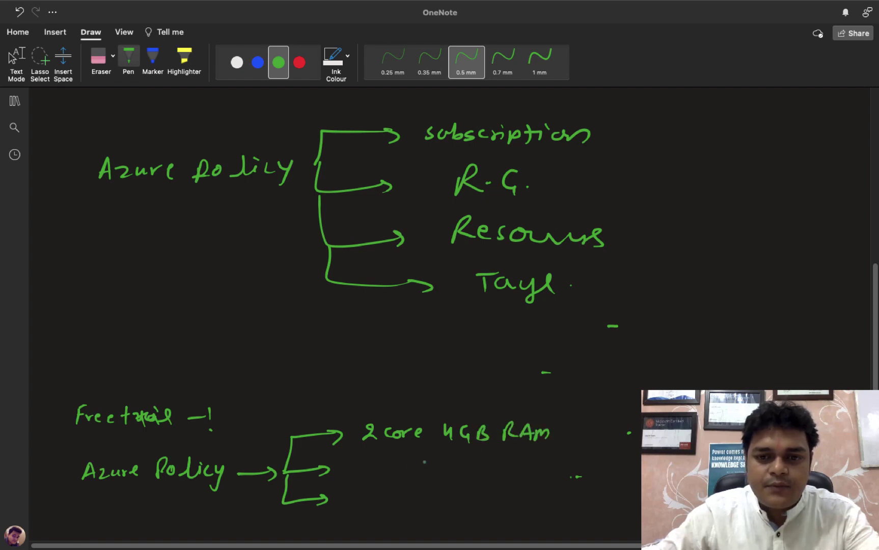
Step: Handwrite "2 core 3.5GB RAM" at the end of the second branch arrow
{"action": "left_click_drag", "start_coordinate": [360, 454], "coordinate": [367, 473]}
{"action": "left_click_drag", "start_coordinate": [385, 459], "coordinate": [386, 470]}
{"action": "left_click_drag", "start_coordinate": [397, 460], "coordinate": [475, 480]}
{"action": "left_click", "coordinate": [427, 466]}
{"action": "left_click", "coordinate": [469, 477]}
{"action": "mouse_move", "coordinate": [483, 466]}
{"action": "left_mouse_down"}
{"action": "mouse_move", "coordinate": [505, 477]}
{"action": "mouse_move", "coordinate": [544, 477]}
{"action": "left_mouse_up"}
{"action": "left_click", "coordinate": [519, 469]}
{"action": "mouse_move", "coordinate": [544, 461]}
{"action": "left_mouse_down"}
{"action": "mouse_move", "coordinate": [558, 473]}
{"action": "mouse_move", "coordinate": [581, 475]}
{"action": "mouse_move", "coordinate": [578, 466]}
{"action": "left_mouse_up"}
{"action": "mouse_move", "coordinate": [589, 477]}
{"action": "left_mouse_down"}
{"action": "mouse_move", "coordinate": [600, 462]}
{"action": "mouse_move", "coordinate": [607, 477]}
{"action": "left_mouse_up"}
Step: Handwrite "1 core - 2GB RAM" at the third branch arrow and draw a horizontal line after the 4GB RAM entry
{"action": "left_click_drag", "start_coordinate": [357, 492], "coordinate": [356, 509]}
{"action": "mouse_move", "coordinate": [384, 496]}
{"action": "left_mouse_down"}
{"action": "mouse_move", "coordinate": [383, 506]}
{"action": "mouse_move", "coordinate": [417, 498]}
{"action": "left_mouse_up"}
{"action": "left_click_drag", "start_coordinate": [423, 501], "coordinate": [541, 511]}
{"action": "mouse_move", "coordinate": [543, 498]}
{"action": "left_mouse_down"}
{"action": "mouse_move", "coordinate": [554, 507]}
{"action": "mouse_move", "coordinate": [543, 515]}
{"action": "left_mouse_up"}
{"action": "mouse_move", "coordinate": [569, 502]}
{"action": "left_mouse_down"}
{"action": "mouse_move", "coordinate": [568, 516]}
{"action": "mouse_move", "coordinate": [582, 512]}
{"action": "left_mouse_up"}
{"action": "mouse_move", "coordinate": [587, 510]}
{"action": "left_mouse_down"}
{"action": "mouse_move", "coordinate": [595, 496]}
{"action": "mouse_move", "coordinate": [602, 513]}
{"action": "left_mouse_up"}
{"action": "left_click_drag", "start_coordinate": [594, 505], "coordinate": [626, 506]}
{"action": "left_click_drag", "start_coordinate": [600, 433], "coordinate": [642, 433]}
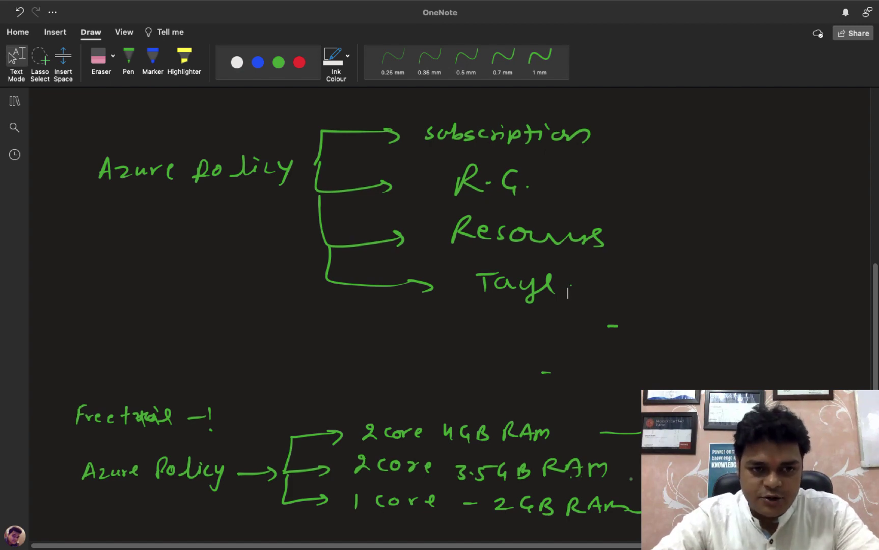
Step: Switch to the Azure portal in the browser and look over the notifications and the MSDN Platforms Subscription resources
{"action": "key", "text": "ctrl+Left"}
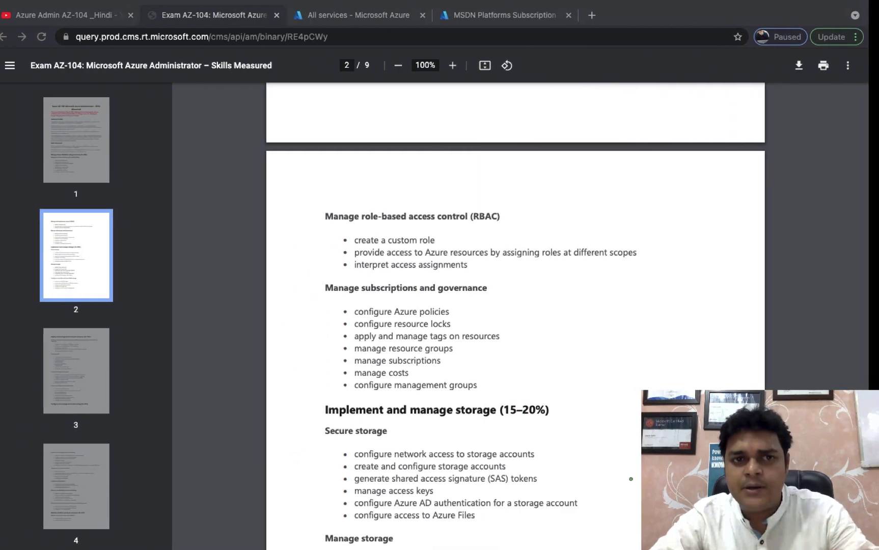
{"action": "left_click", "coordinate": [385, 17]}
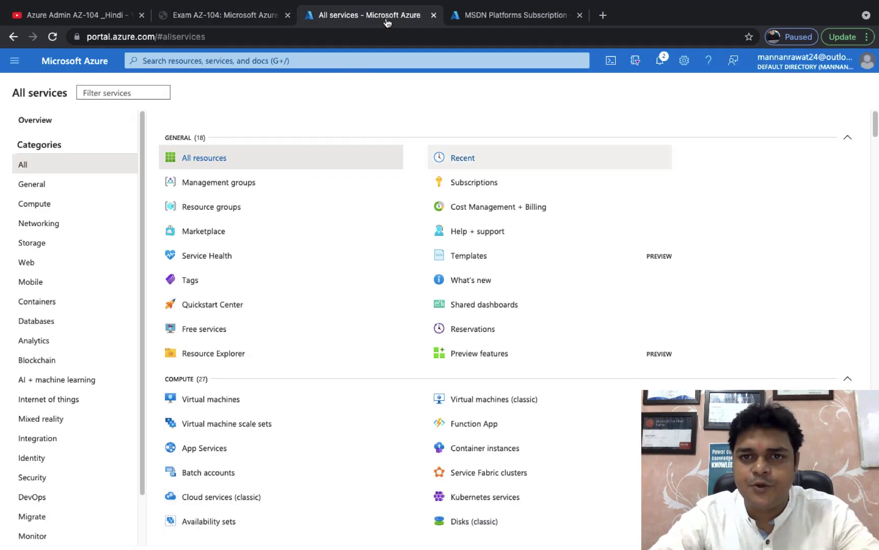
{"action": "left_click", "coordinate": [666, 68]}
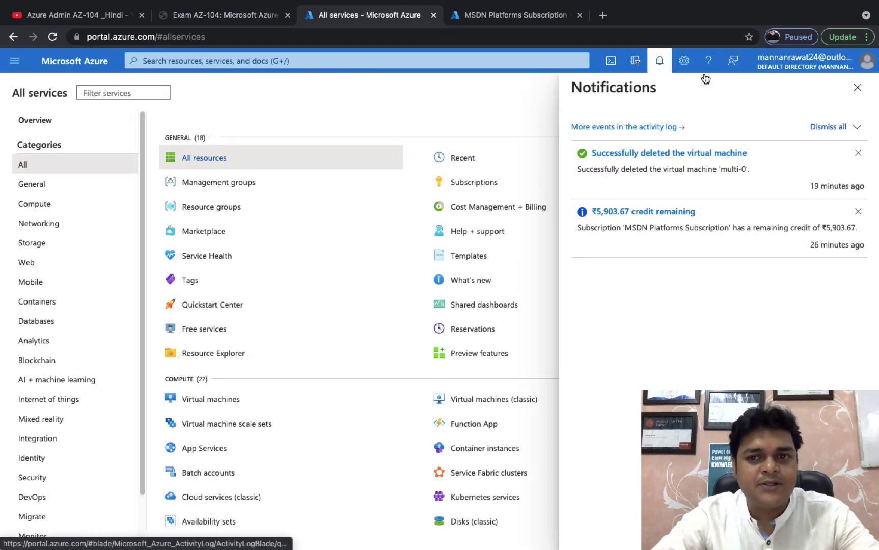
{"action": "left_click", "coordinate": [857, 87]}
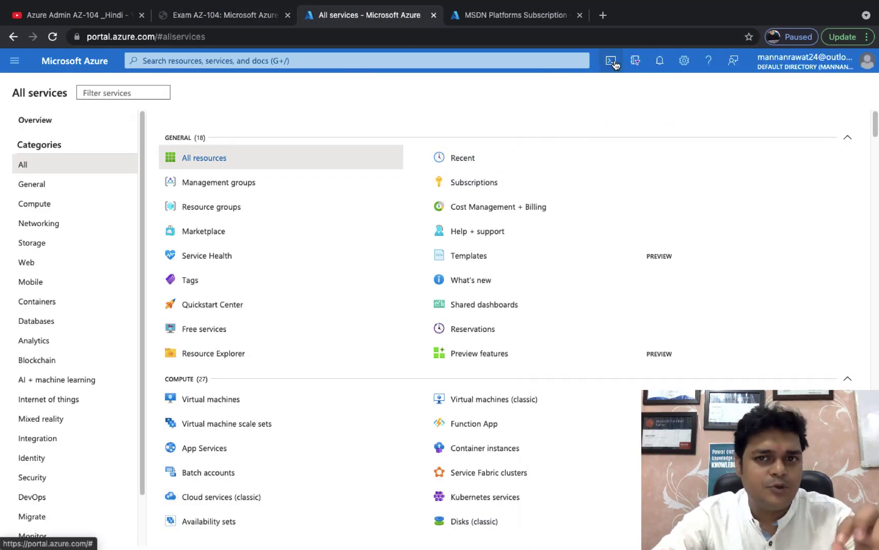
{"action": "left_click", "coordinate": [542, 19]}
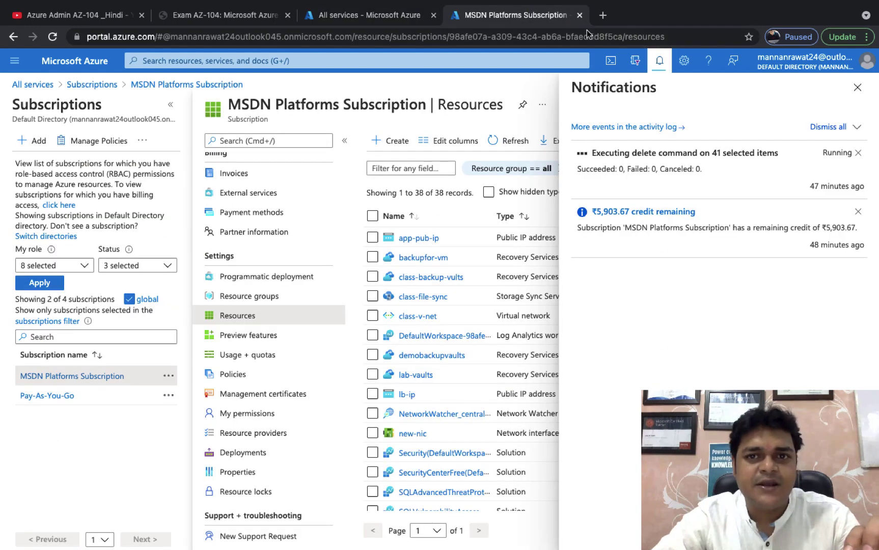
{"action": "left_click", "coordinate": [390, 24]}
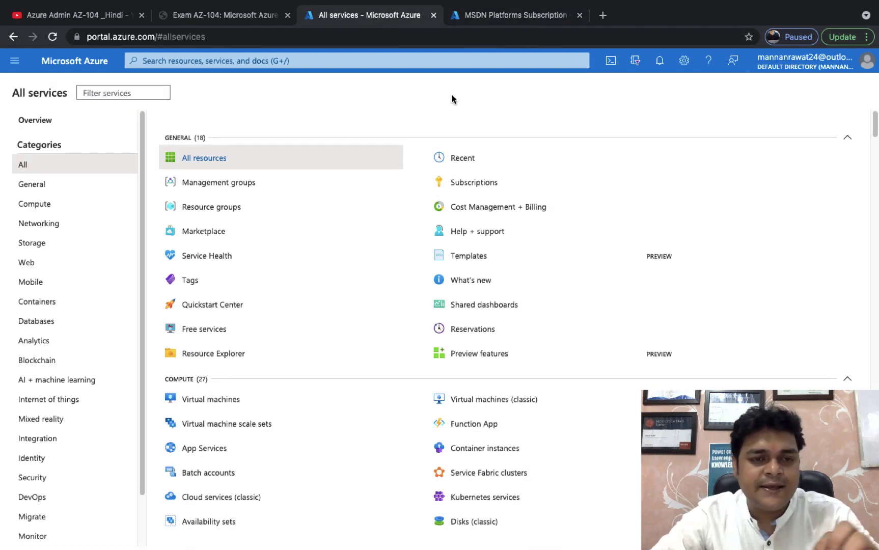
Step: Search the portal for "policy", open the Policy service and close the MSDN Platforms Subscription page
{"action": "left_click", "coordinate": [237, 63]}
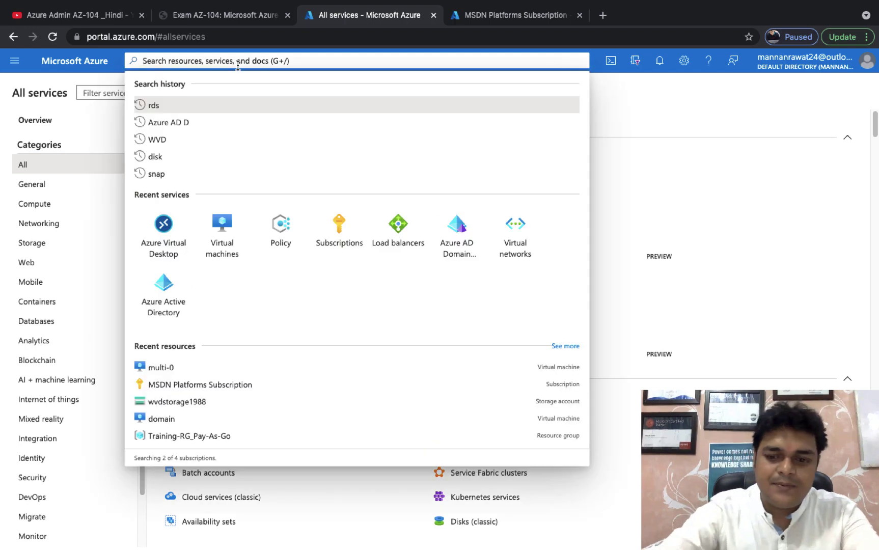
{"action": "type", "text": "policy"}
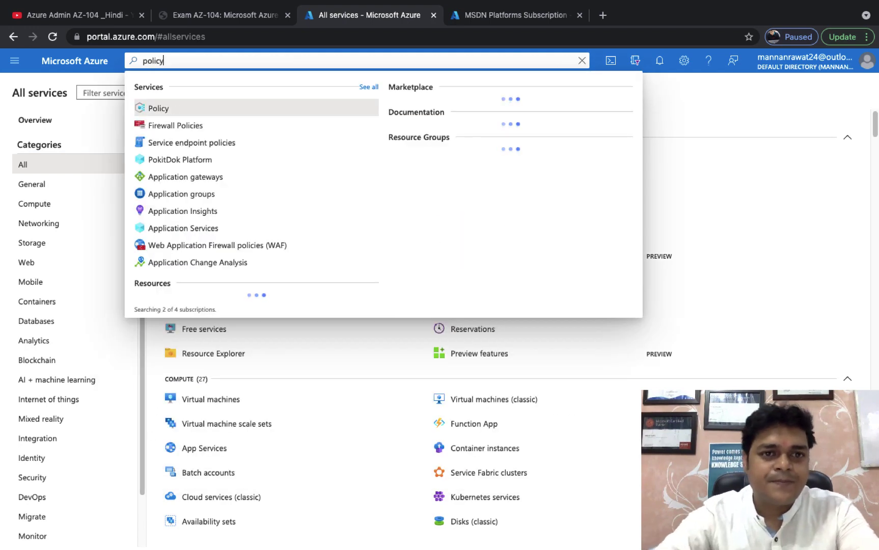
{"action": "left_click", "coordinate": [161, 109]}
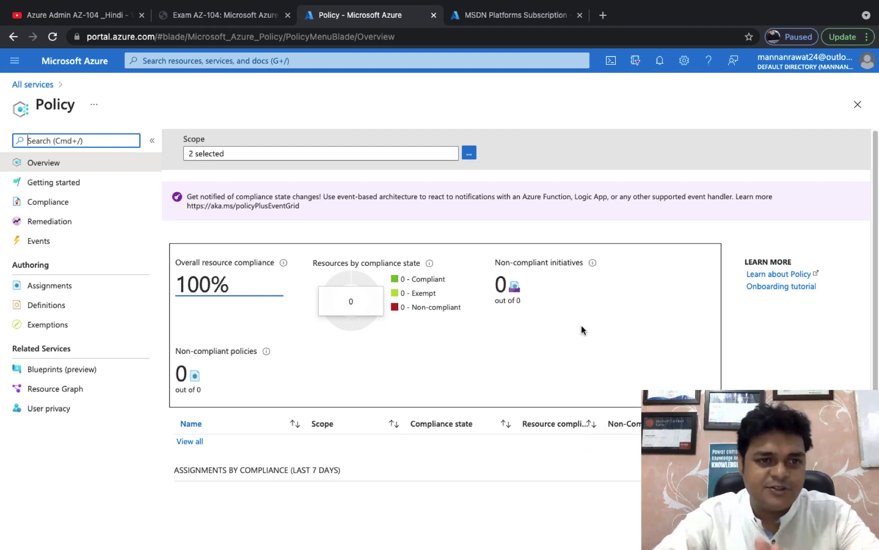
{"action": "left_click", "coordinate": [581, 17]}
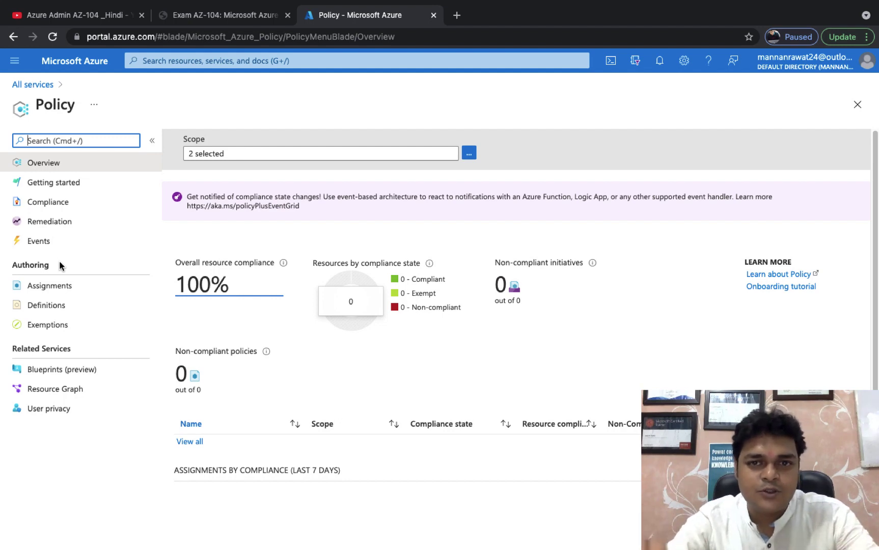
Step: Start a new policy assignment from the Policy assignments page and choose the first Pay-As-You-Go subscription for its scope
{"action": "left_click", "coordinate": [49, 294]}
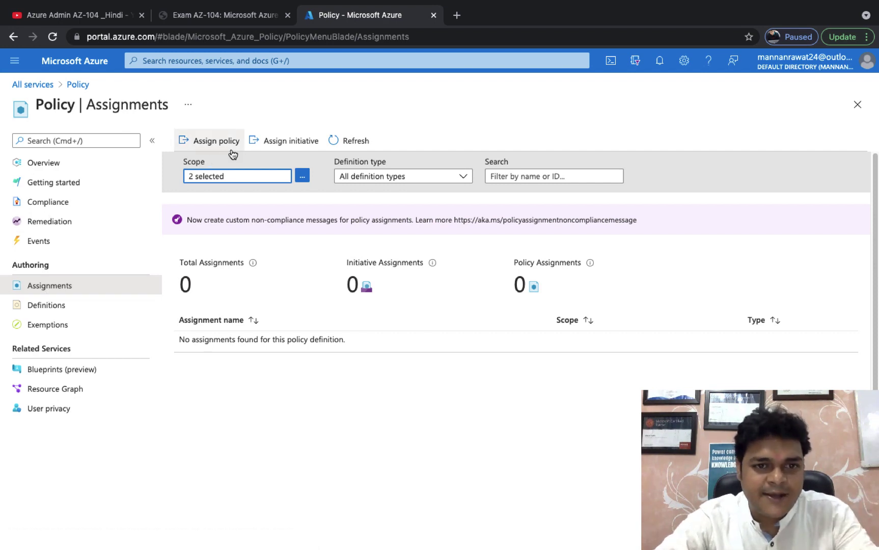
{"action": "left_click", "coordinate": [206, 144]}
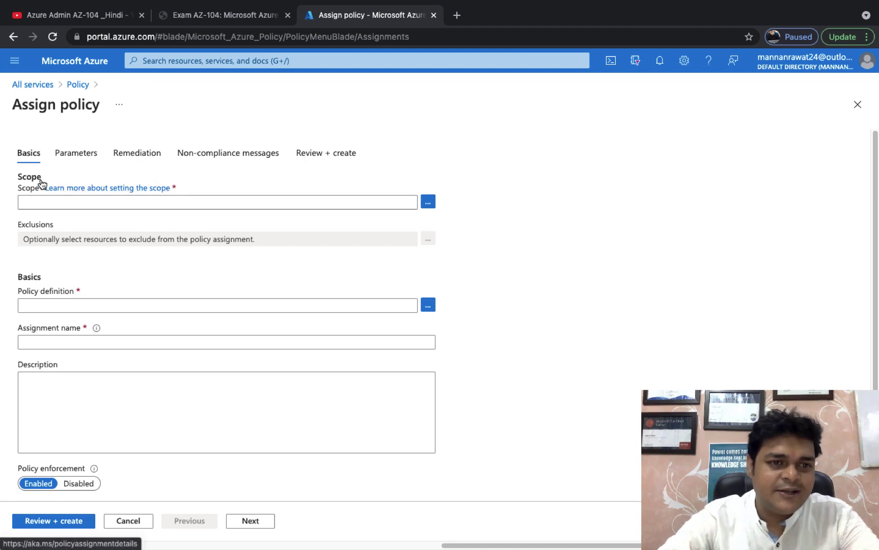
{"action": "left_click", "coordinate": [430, 203]}
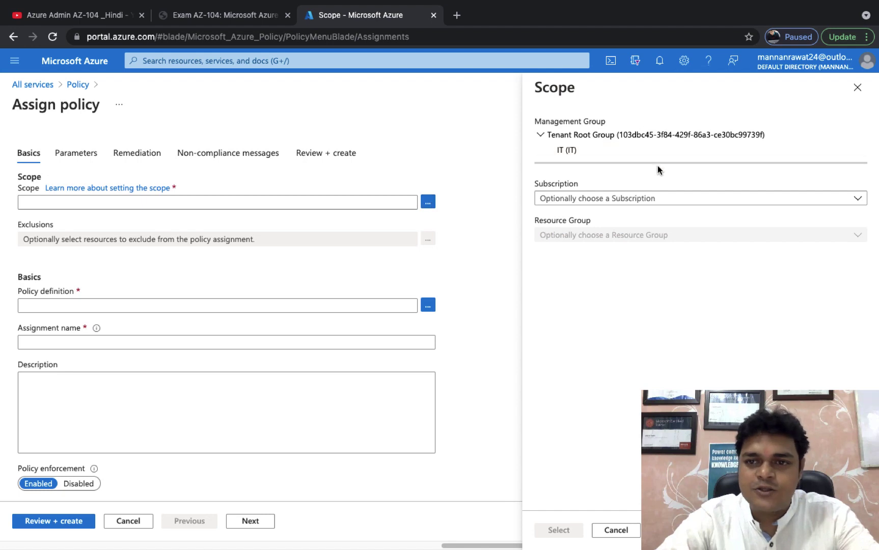
{"action": "left_click", "coordinate": [674, 199]}
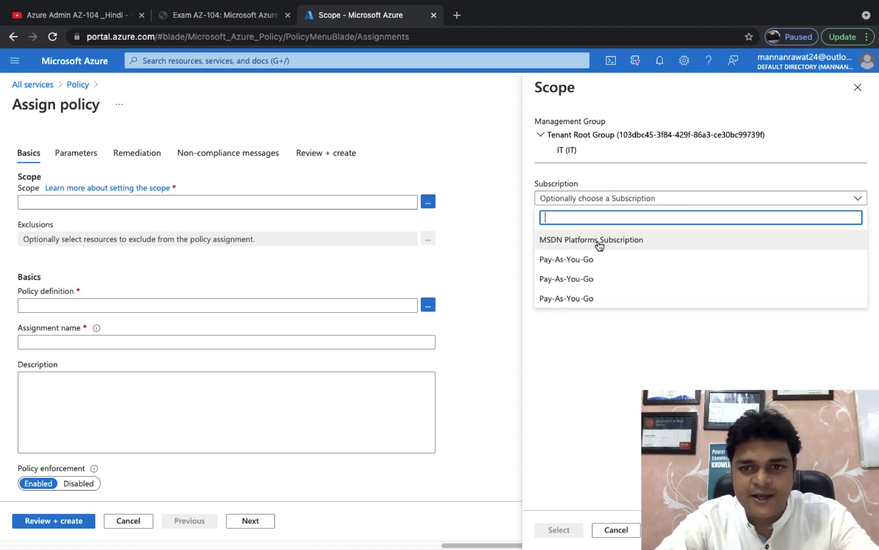
{"action": "left_click", "coordinate": [581, 259]}
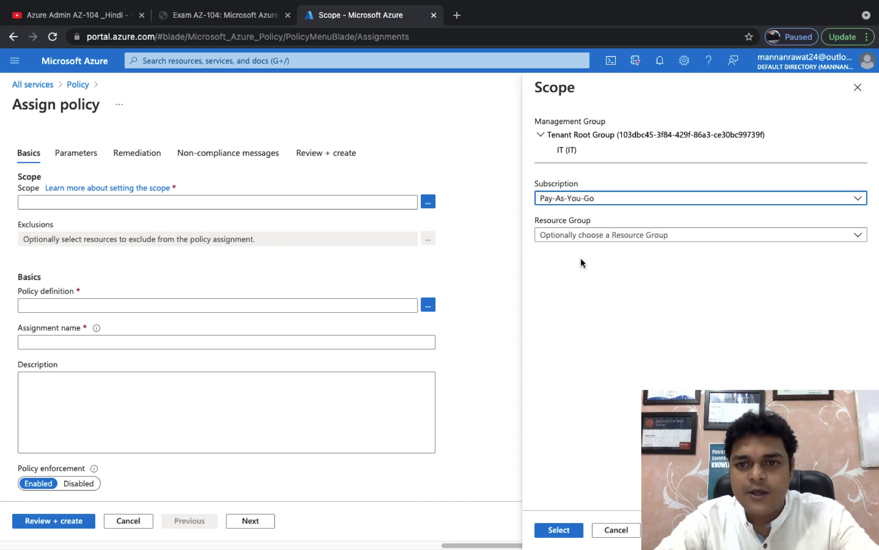
{"action": "left_click", "coordinate": [632, 234]}
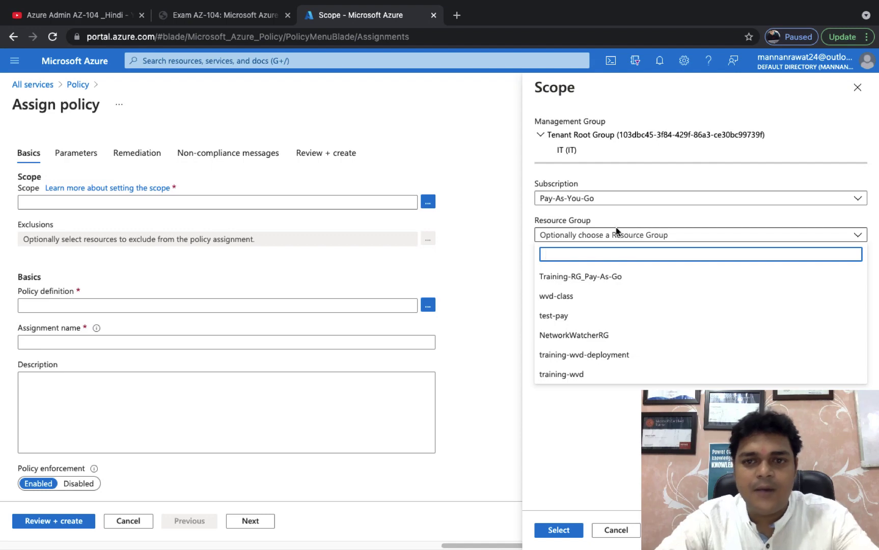
{"action": "left_click", "coordinate": [581, 198]}
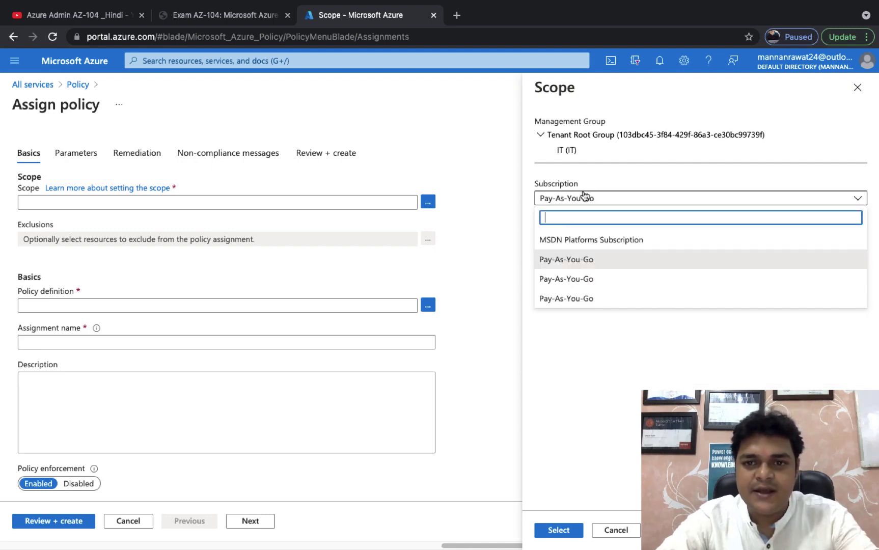
{"action": "left_click", "coordinate": [569, 244]}
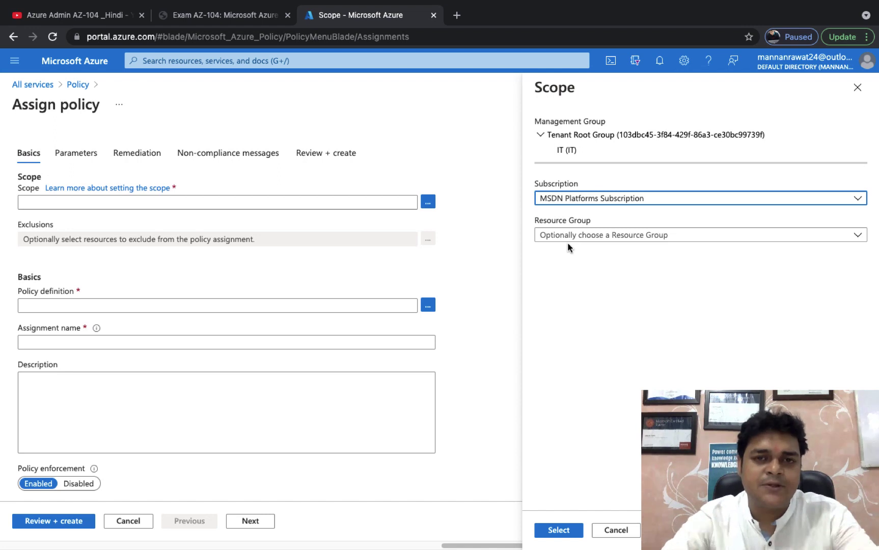
{"action": "left_click", "coordinate": [633, 198]}
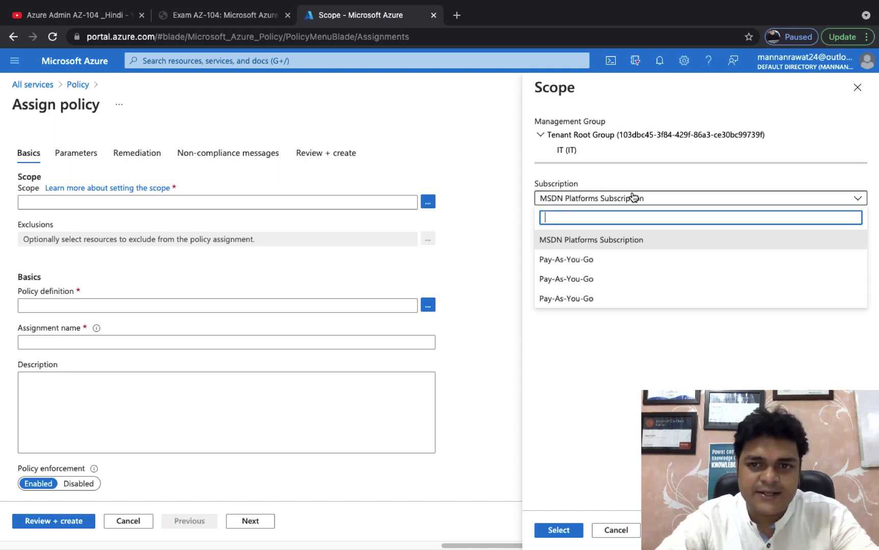
{"action": "left_click", "coordinate": [581, 257]}
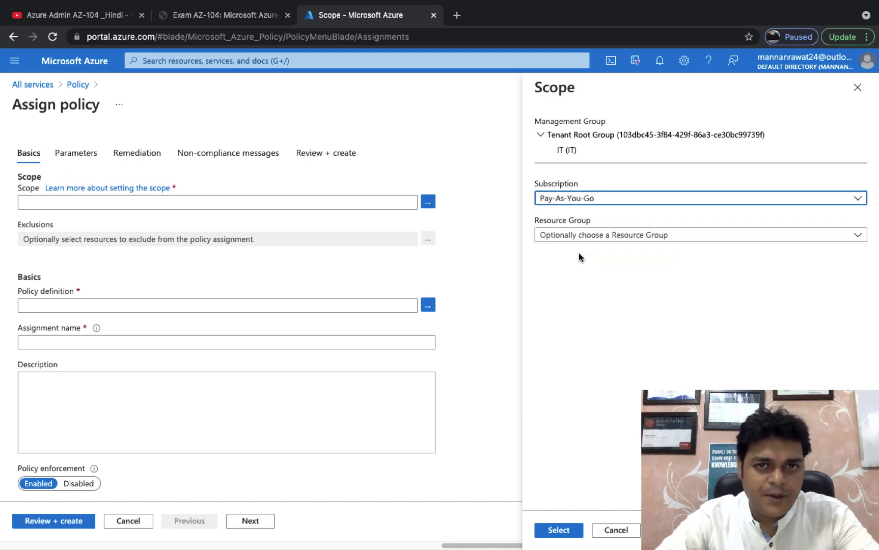
Step: Narrow the assignment scope to the training-wvd resource group and apply the scope
{"action": "left_click", "coordinate": [641, 237]}
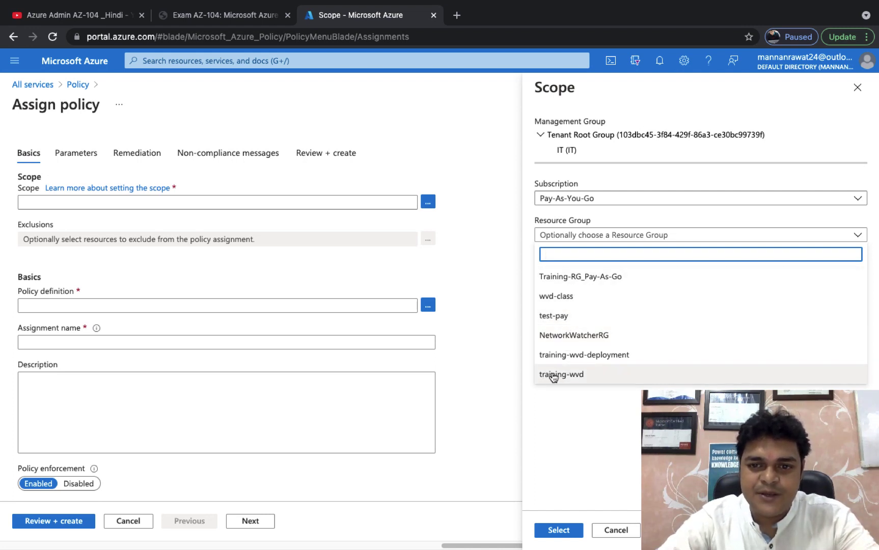
{"action": "left_click", "coordinate": [582, 377]}
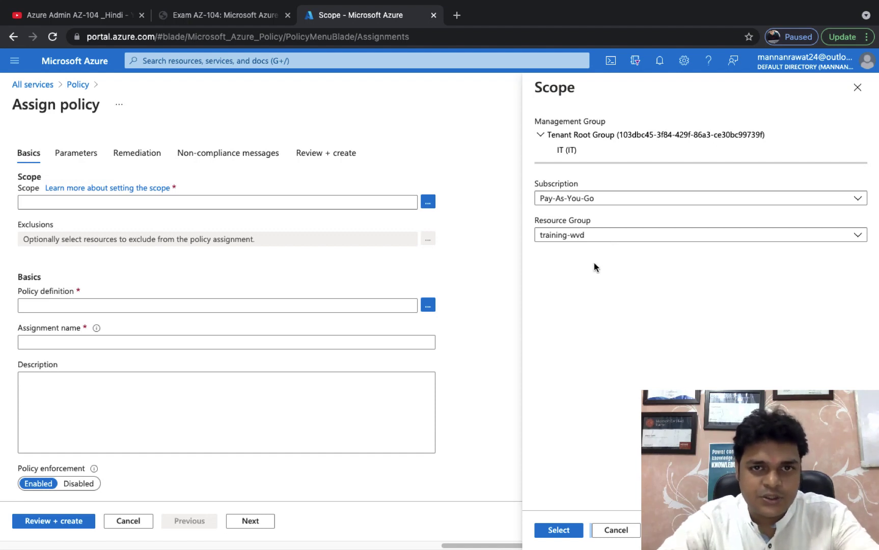
{"action": "left_click", "coordinate": [606, 238]}
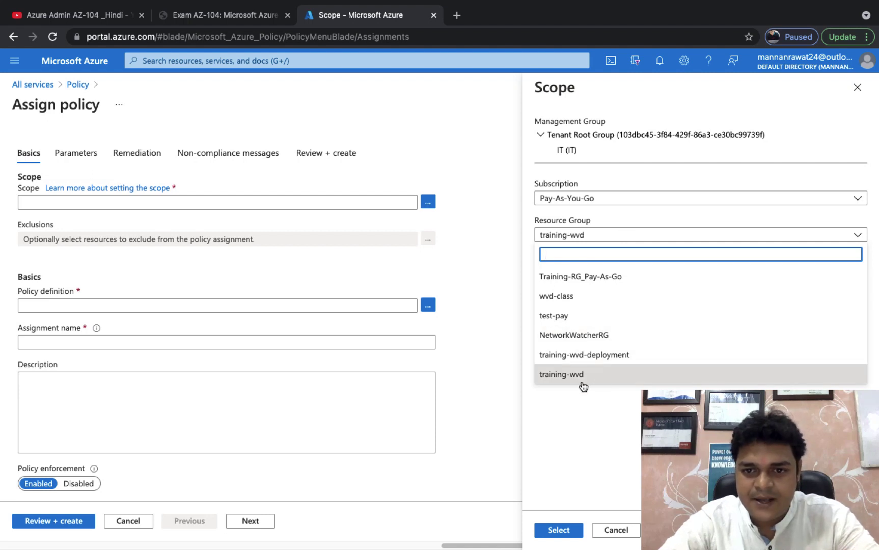
{"action": "left_click", "coordinate": [561, 375]}
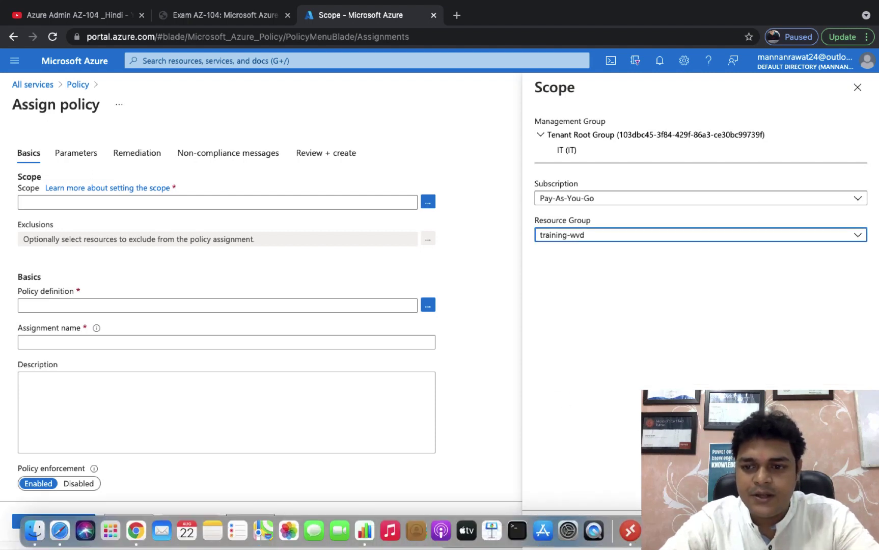
{"action": "left_click", "coordinate": [559, 530]}
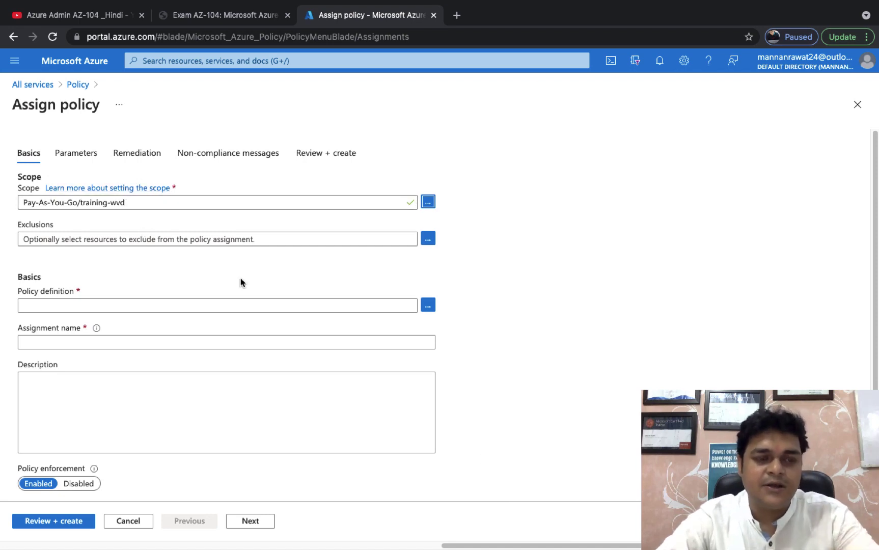
Step: Look at the resource choices for the assignment's exclusions and save without excluding any resource
{"action": "left_click", "coordinate": [428, 240]}
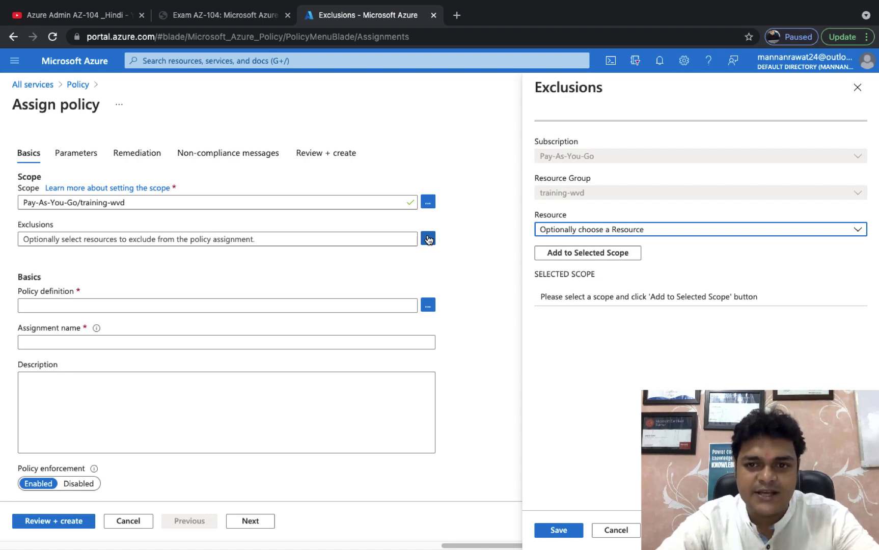
{"action": "left_click", "coordinate": [685, 231]}
{"action": "left_click", "coordinate": [650, 363]}
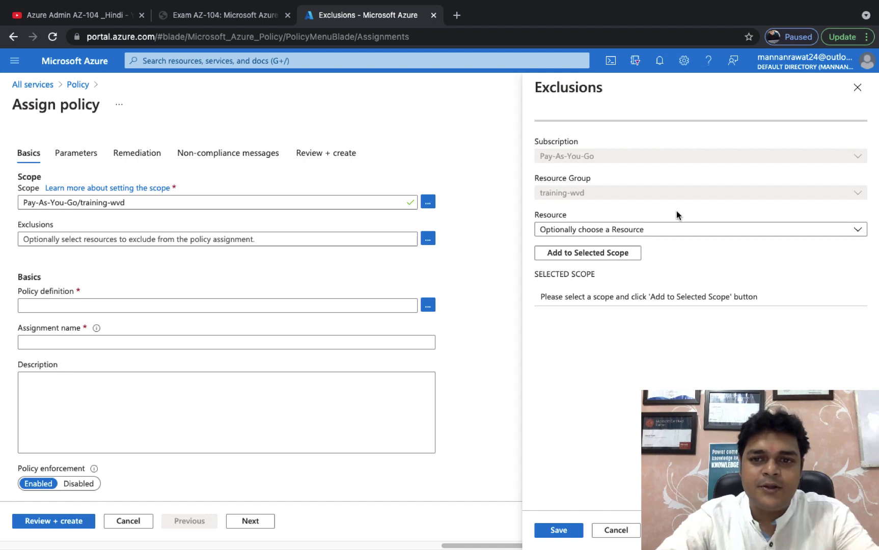
{"action": "left_click", "coordinate": [564, 532]}
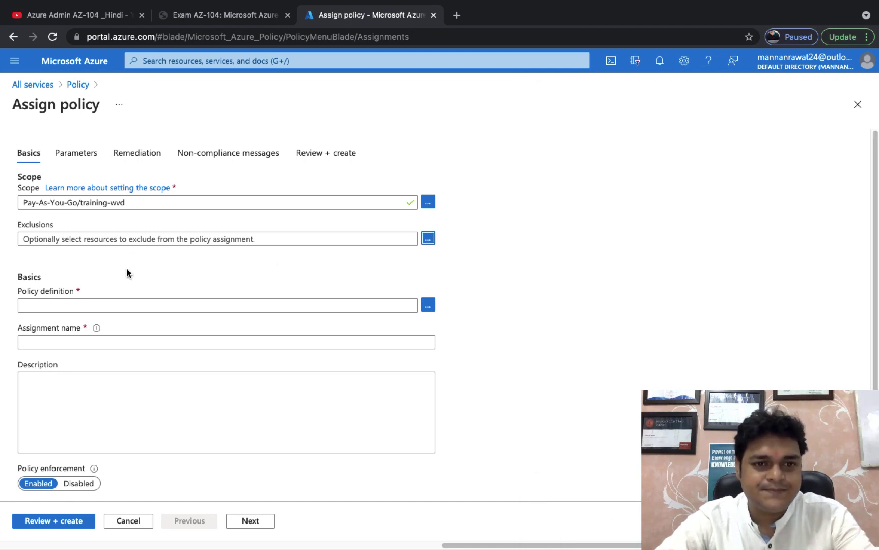
Step: Browse the available policy definitions by Custom and Built-in type, ending with all types
{"action": "left_click", "coordinate": [428, 305]}
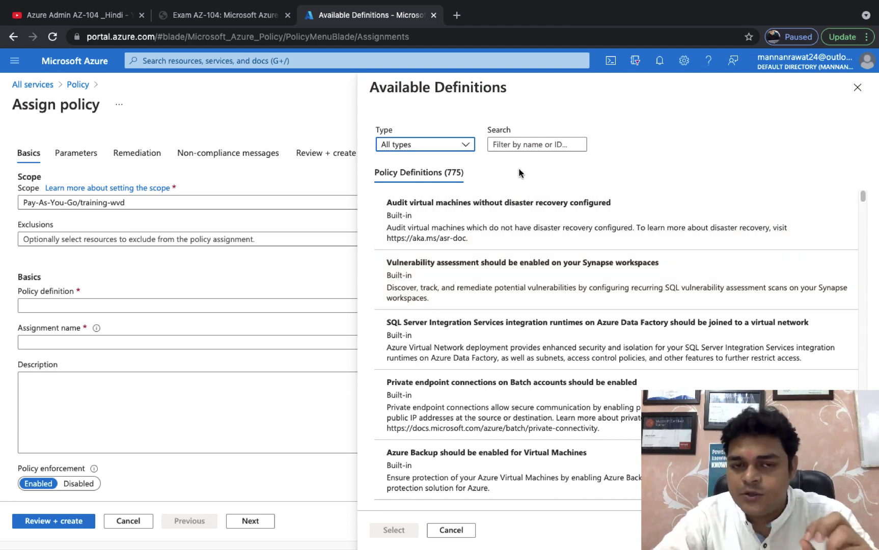
{"action": "left_click", "coordinate": [454, 144]}
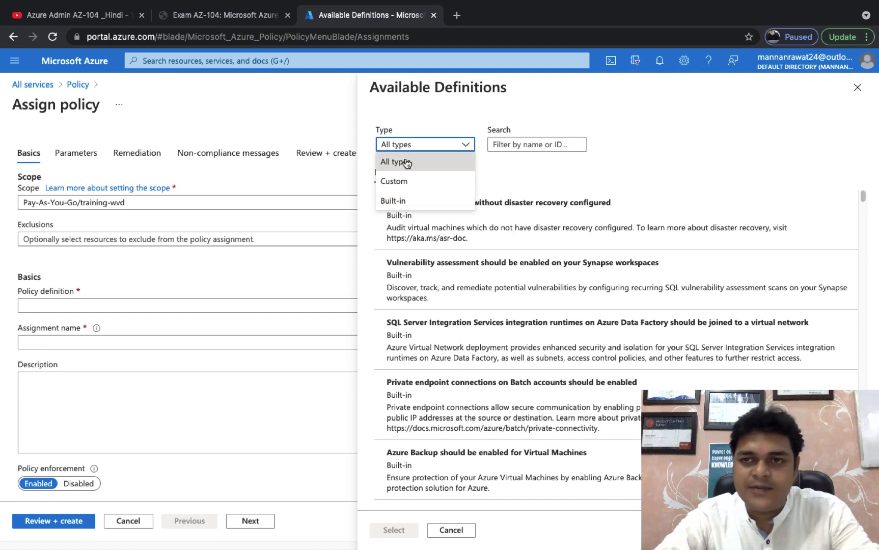
{"action": "left_click", "coordinate": [406, 181]}
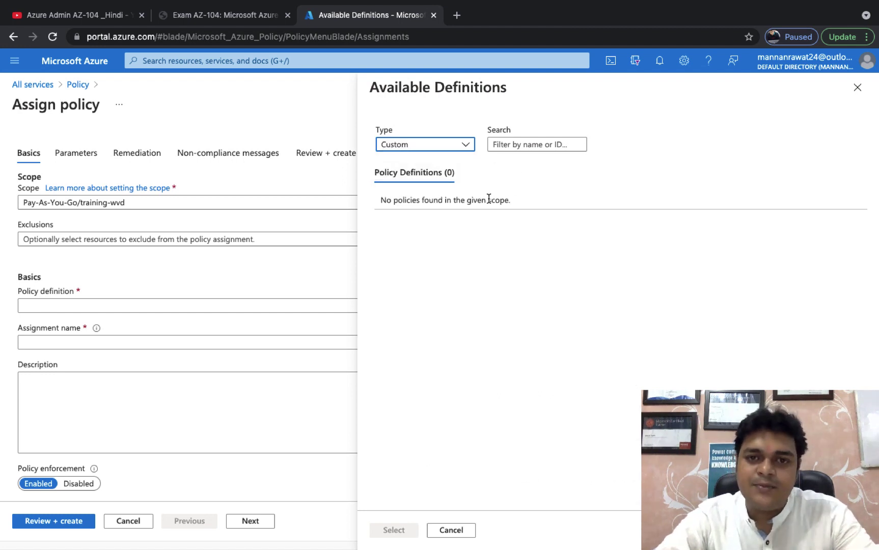
{"action": "left_click", "coordinate": [460, 144]}
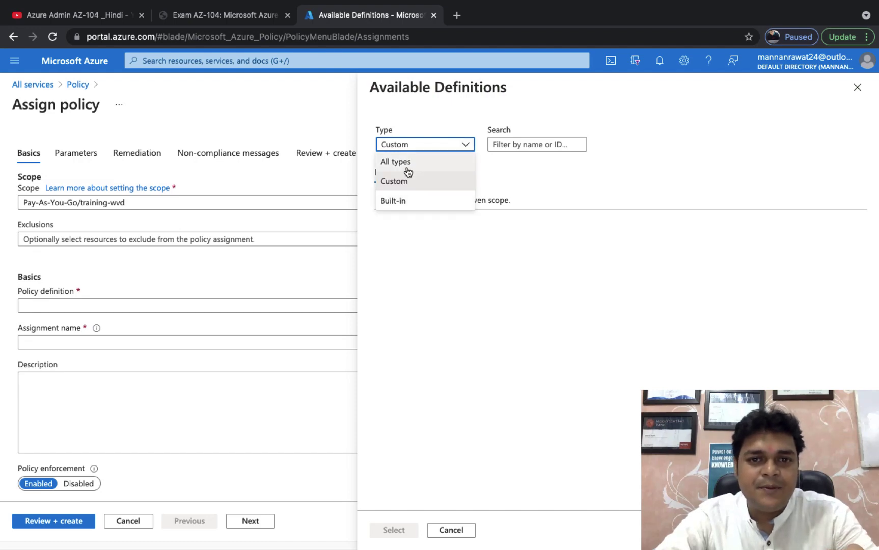
{"action": "left_click", "coordinate": [408, 163]}
{"action": "left_click", "coordinate": [462, 145]}
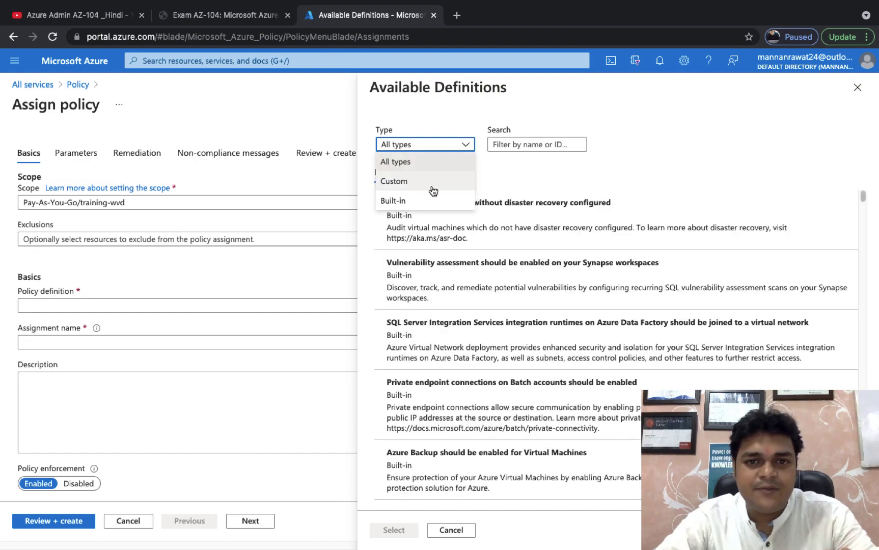
{"action": "left_click", "coordinate": [406, 205]}
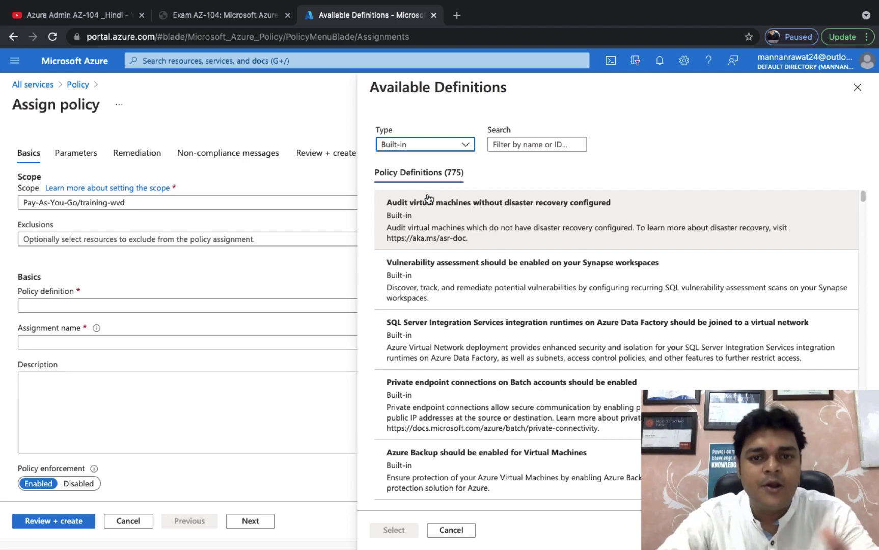
{"action": "left_click", "coordinate": [425, 144]}
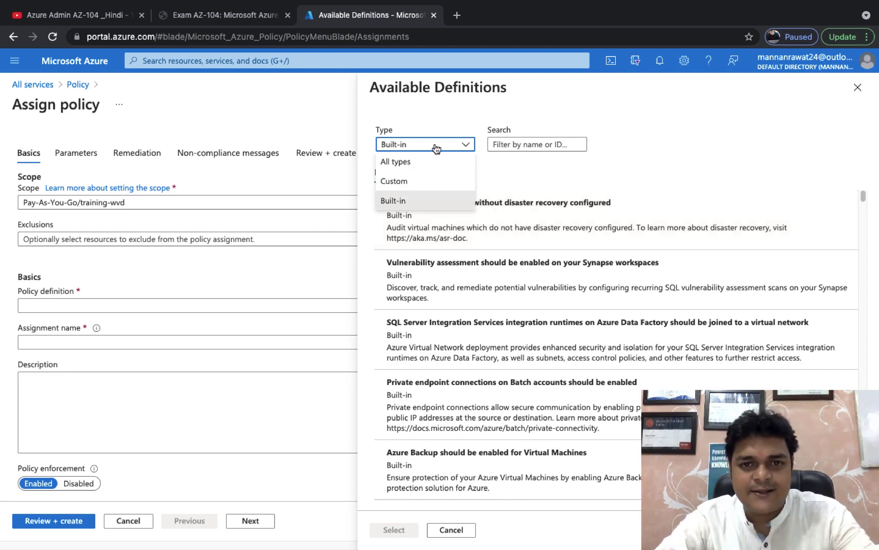
{"action": "left_click", "coordinate": [402, 164]}
Step: Search the definitions for "allowed" and select "Allowed virtual machine size SKUs" as the assignment's policy definition
{"action": "left_click", "coordinate": [521, 144]}
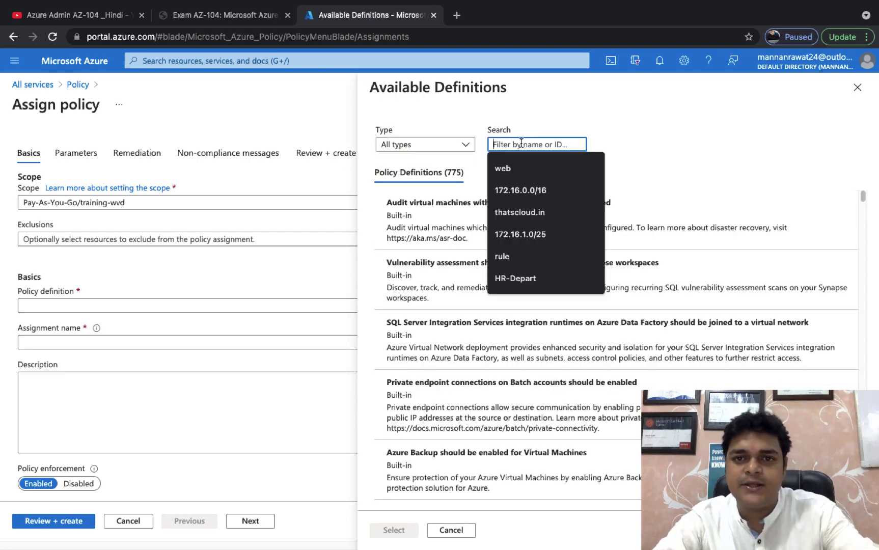
{"action": "type", "text": "allowed"}
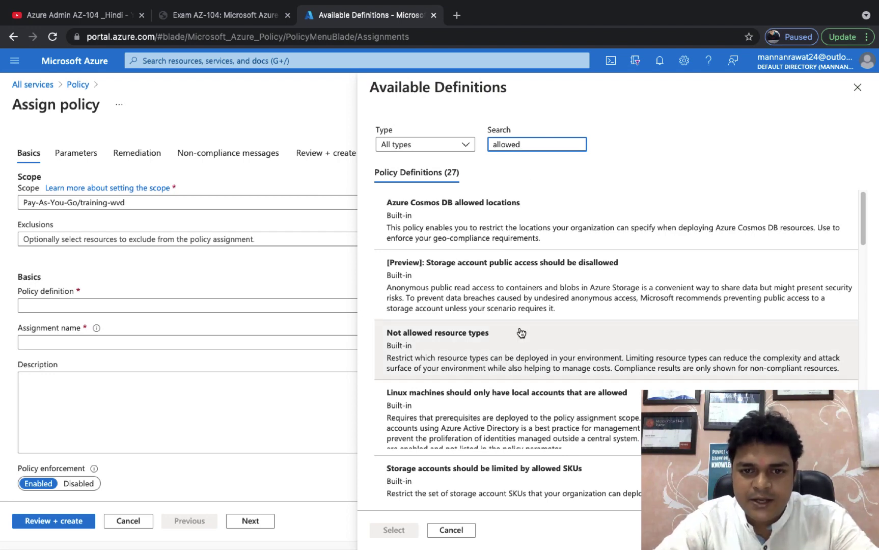
{"action": "scroll", "coordinate": [521, 331], "scroll_direction": "down", "scroll_amount": 2}
{"action": "scroll", "coordinate": [521, 331], "scroll_direction": "down", "scroll_amount": 2}
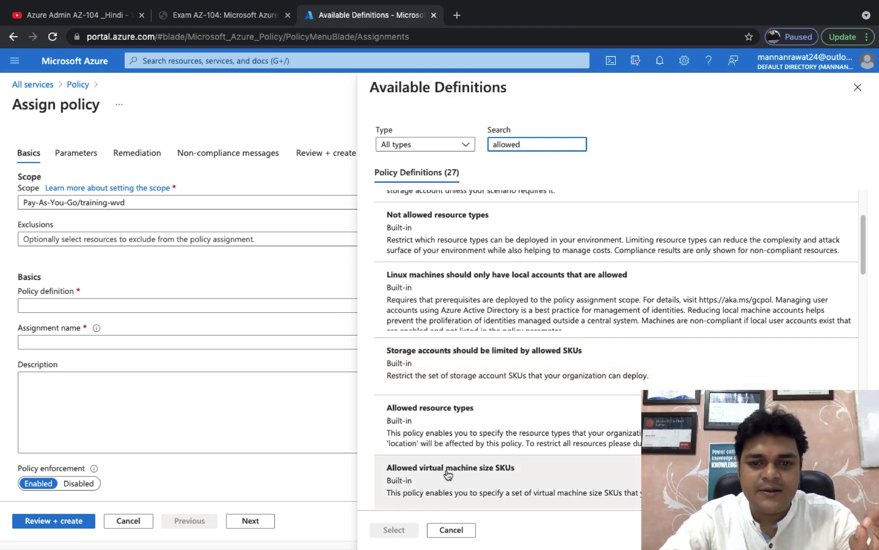
{"action": "scroll", "coordinate": [457, 476], "scroll_direction": "down", "scroll_amount": 1}
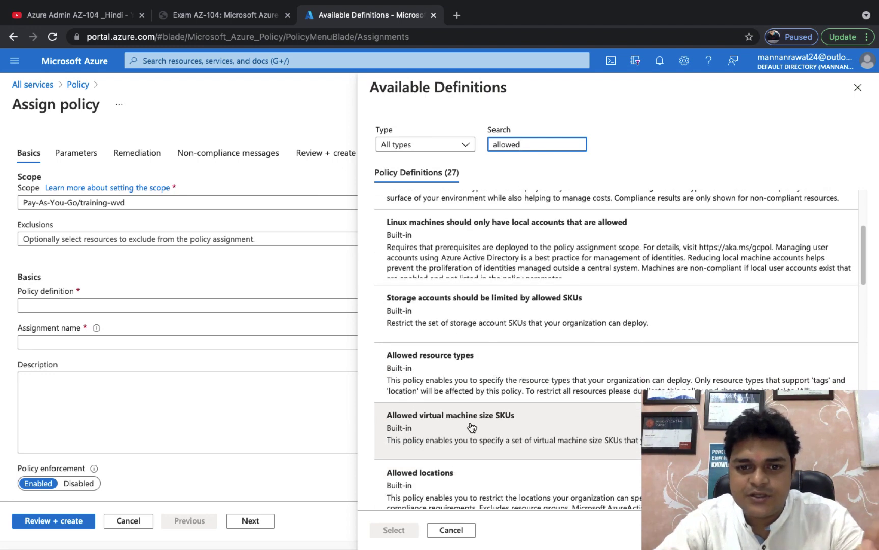
{"action": "left_click", "coordinate": [472, 426]}
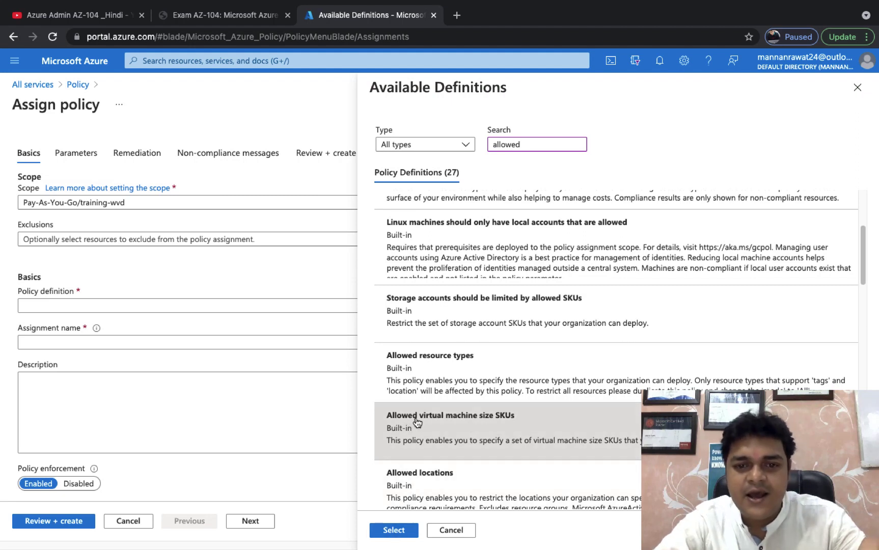
{"action": "left_click", "coordinate": [397, 534]}
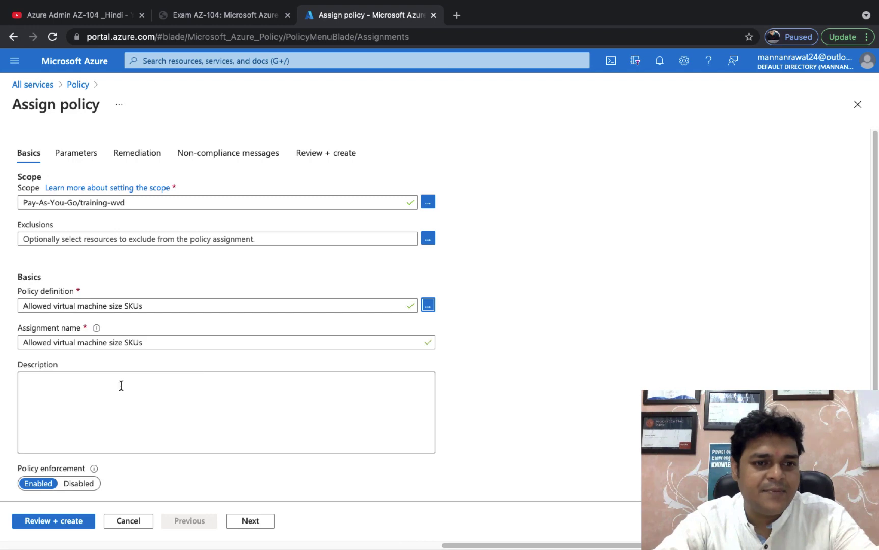
Step: Proceed to the assignment's parameters and open the choices for Allowed Size SKUs
{"action": "scroll", "coordinate": [106, 391], "scroll_direction": "down", "scroll_amount": 2}
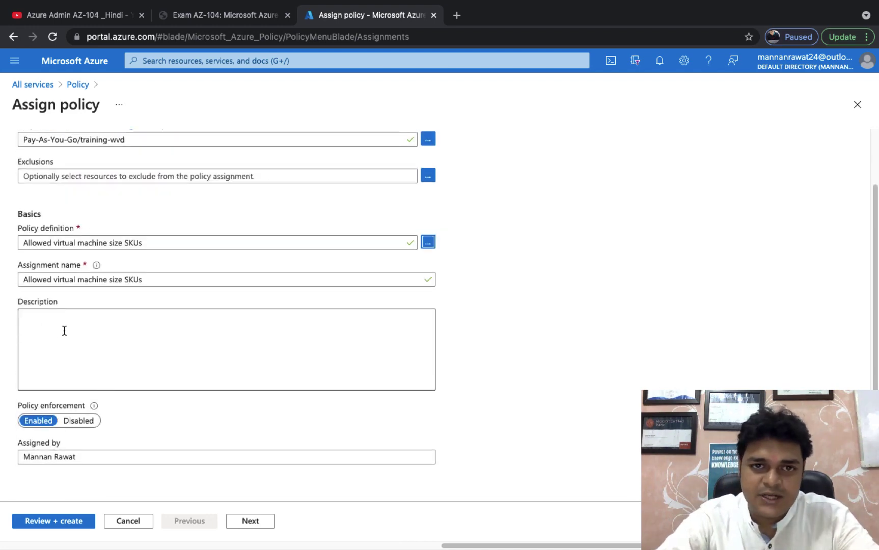
{"action": "left_click", "coordinate": [242, 525]}
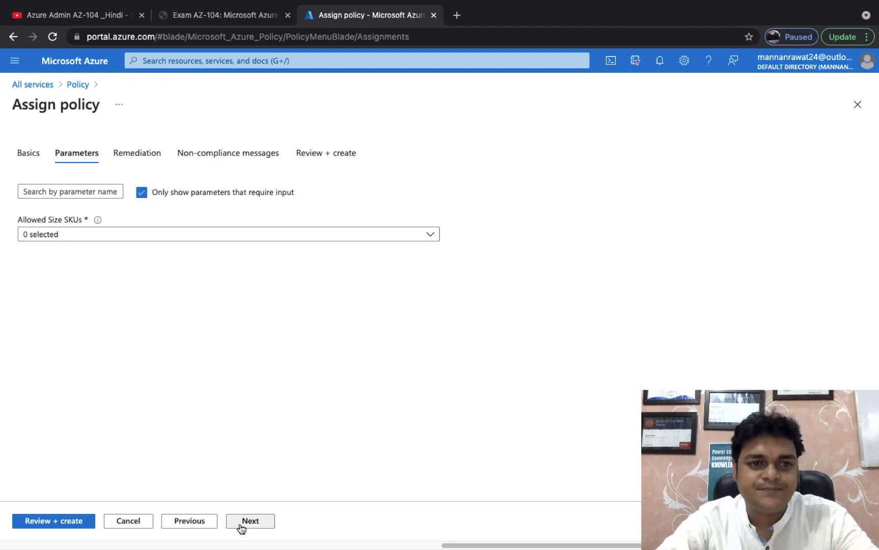
{"action": "left_click", "coordinate": [137, 236]}
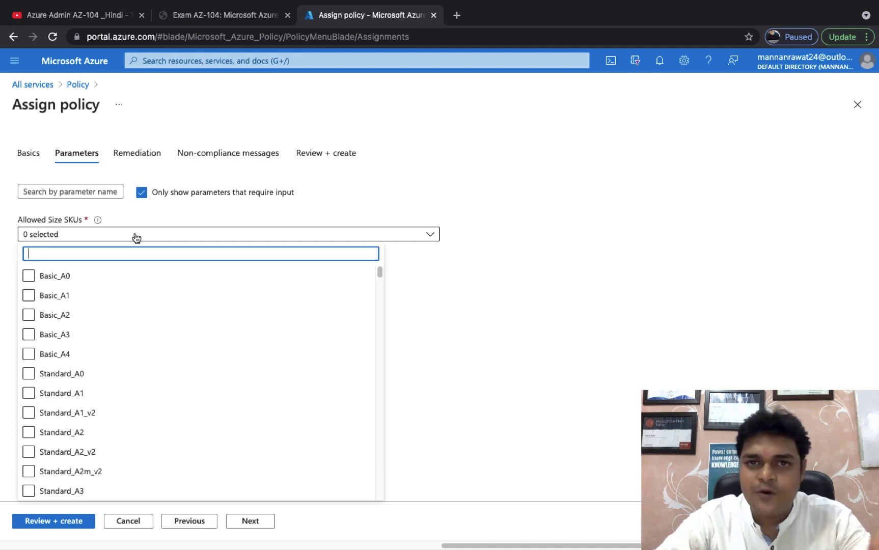
Step: Open the Azure portal home page in a separate browser tab and sign in with the first listed account
{"action": "right_click", "coordinate": [78, 58]}
{"action": "left_click", "coordinate": [100, 66]}
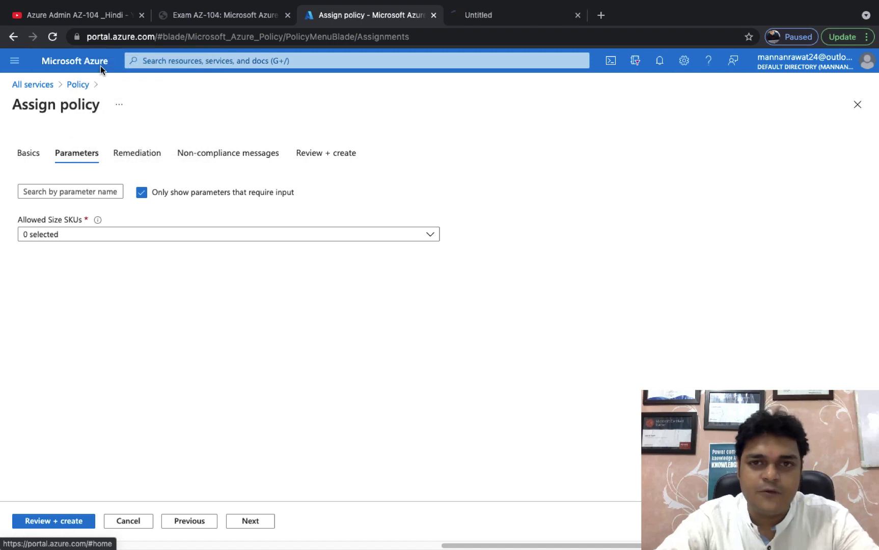
{"action": "left_click", "coordinate": [533, 10]}
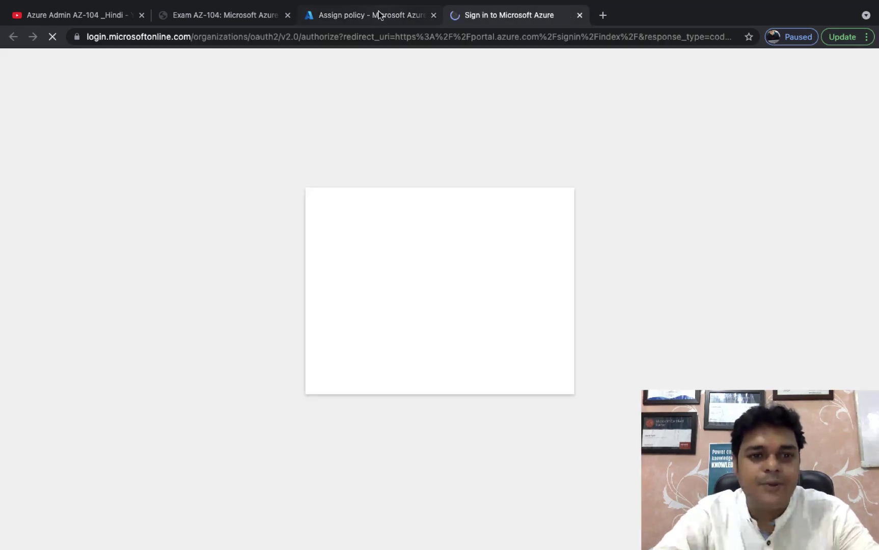
{"action": "left_click", "coordinate": [375, 15]}
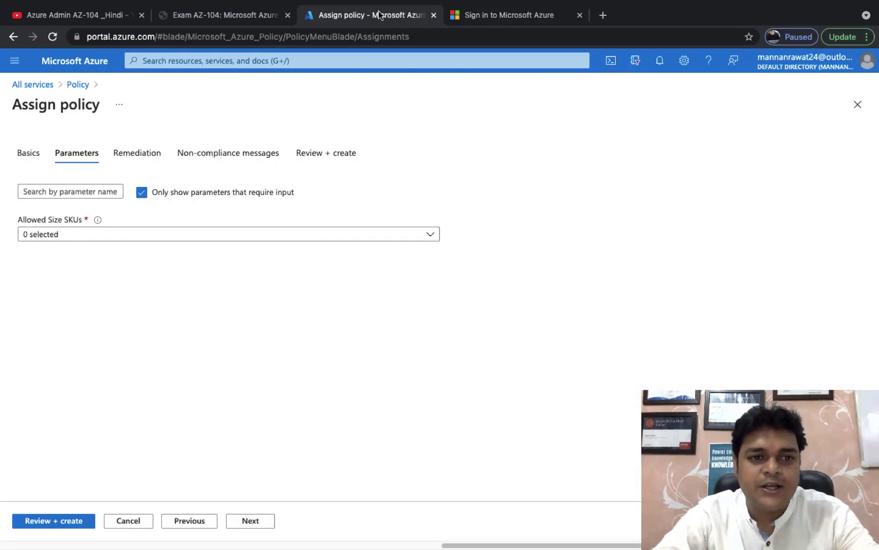
{"action": "left_click", "coordinate": [517, 14]}
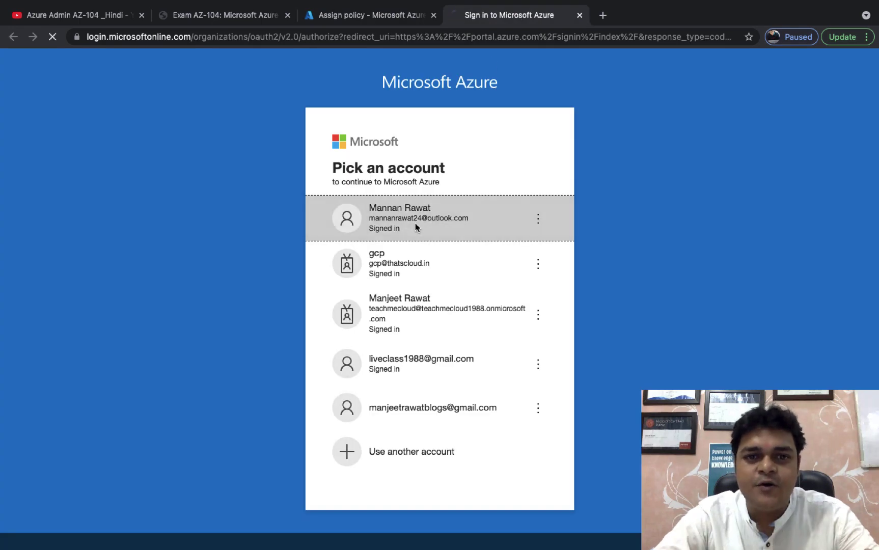
{"action": "left_click", "coordinate": [416, 225]}
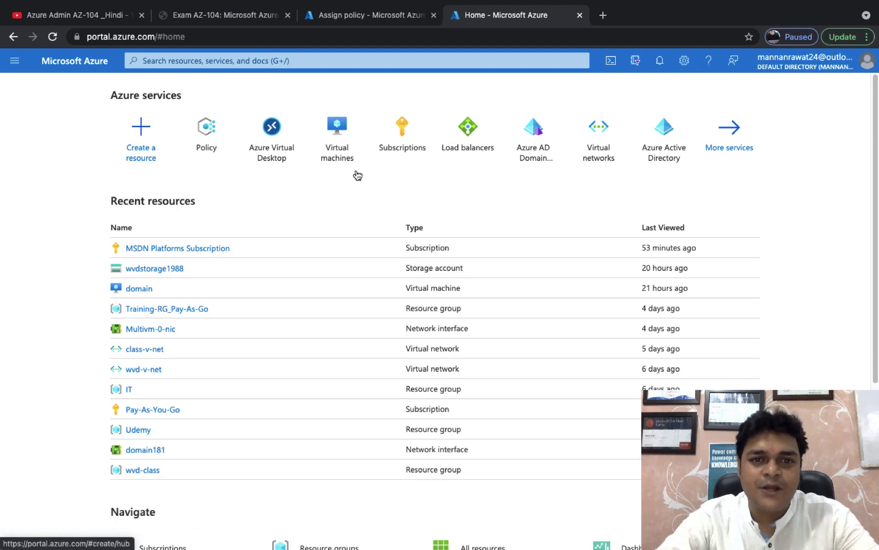
Step: Start creating a virtual machine from the Virtual machines service and open the full list of VM sizes
{"action": "left_click", "coordinate": [341, 166]}
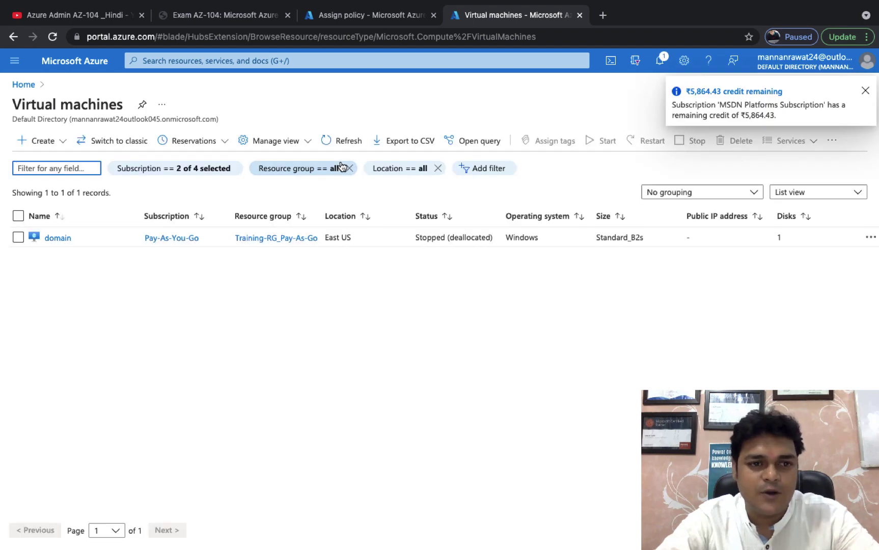
{"action": "left_click", "coordinate": [43, 138]}
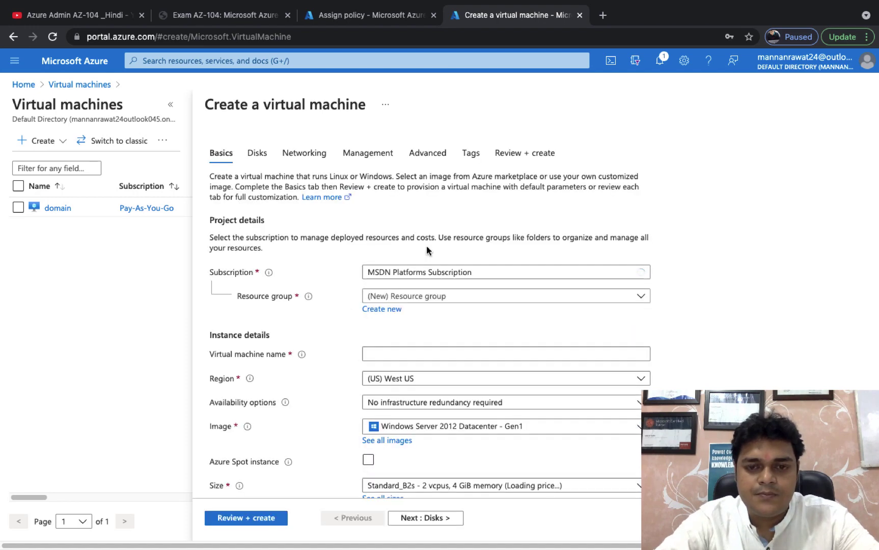
{"action": "scroll", "coordinate": [459, 355], "scroll_direction": "down", "scroll_amount": 3}
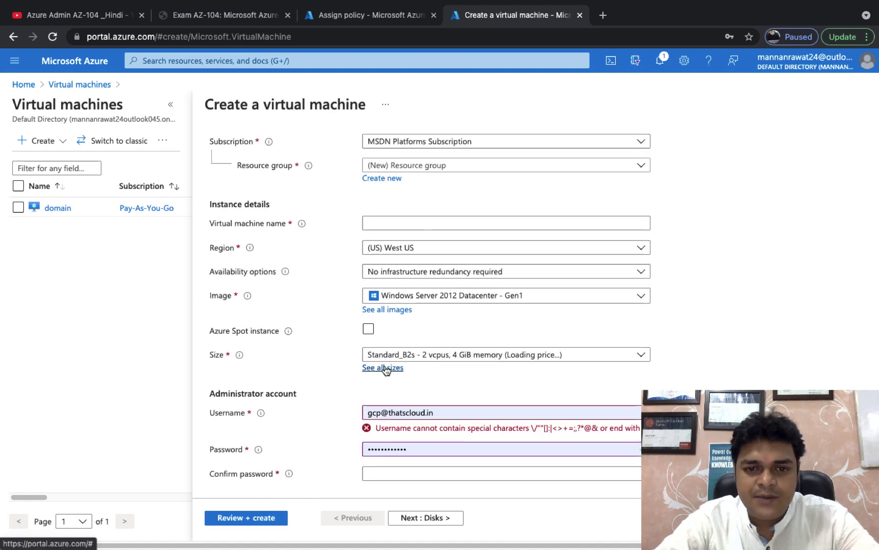
{"action": "left_click", "coordinate": [384, 366]}
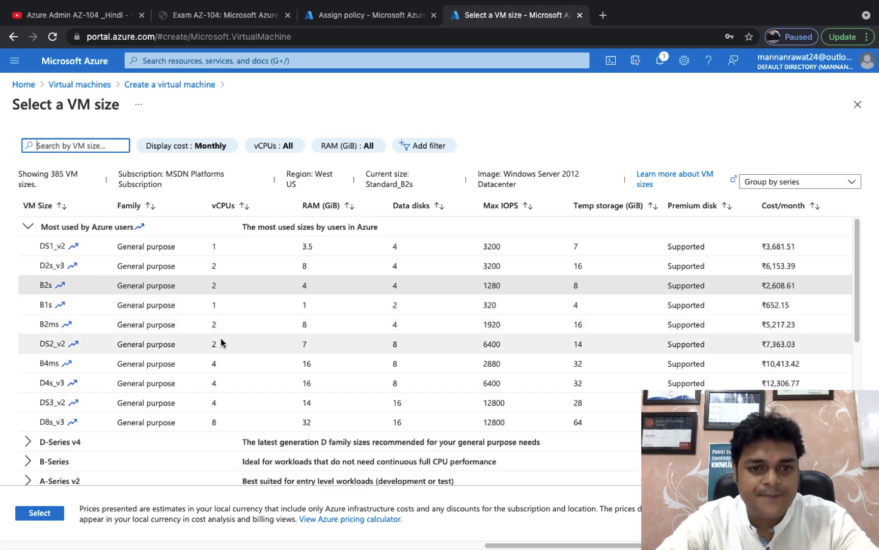
Step: Examine the available VM sizes and series, including the sizes within A-Series v2
{"action": "scroll", "coordinate": [238, 401], "scroll_direction": "down", "scroll_amount": 2}
{"action": "scroll", "coordinate": [238, 401], "scroll_direction": "up", "scroll_amount": 2}
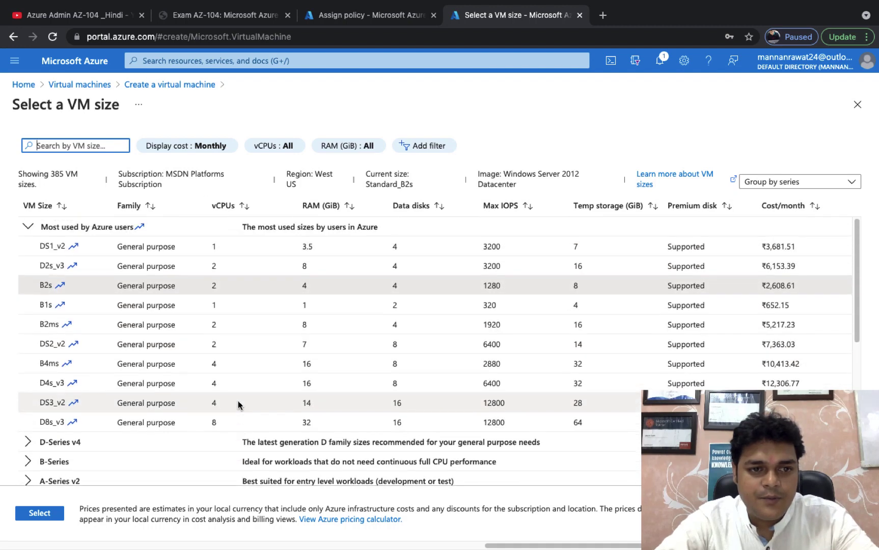
{"action": "scroll", "coordinate": [95, 407], "scroll_direction": "down", "scroll_amount": 6}
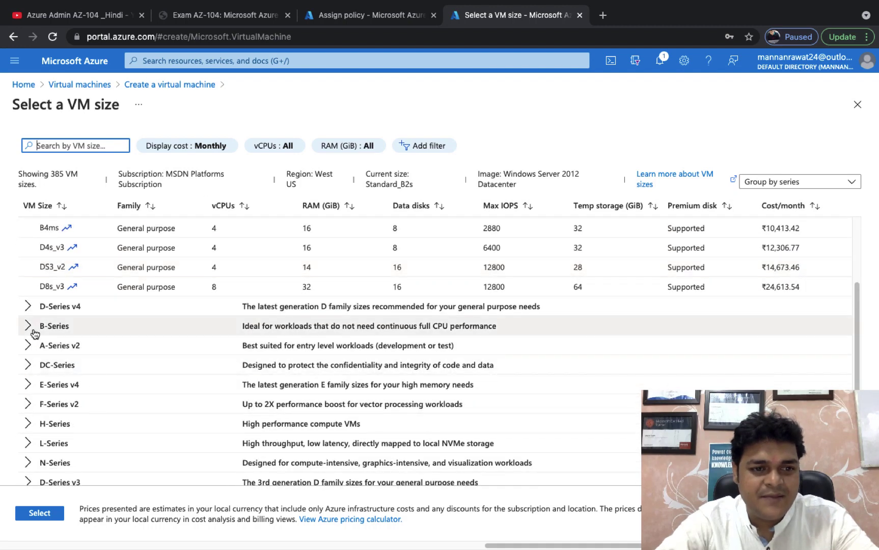
{"action": "left_click", "coordinate": [28, 345]}
{"action": "scroll", "coordinate": [222, 426], "scroll_direction": "down", "scroll_amount": 5}
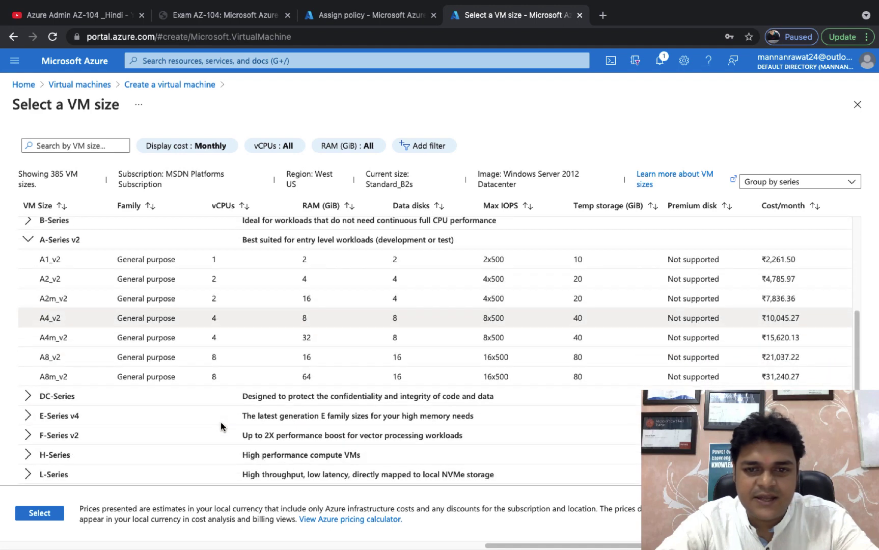
{"action": "scroll", "coordinate": [221, 426], "scroll_direction": "up", "scroll_amount": 2}
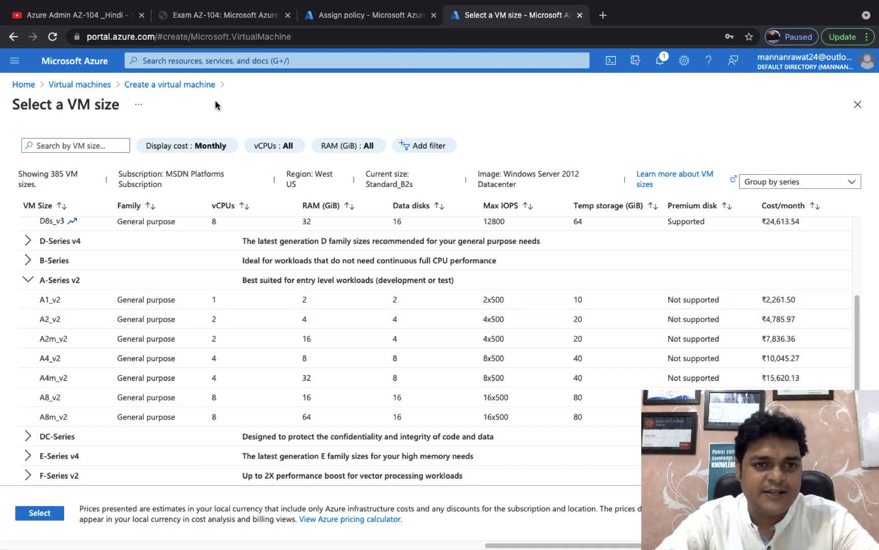
Step: Select Basic_A1 and Basic_A2 as the policy assignment's Allowed Size SKUs, comparing the choices with the VM size list
{"action": "left_click", "coordinate": [356, 19]}
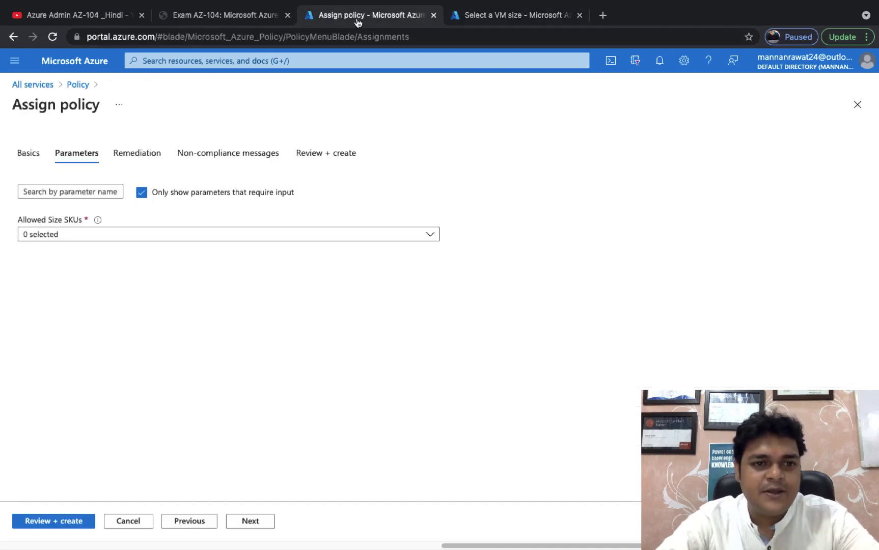
{"action": "left_click", "coordinate": [173, 236]}
{"action": "left_click", "coordinate": [89, 295]}
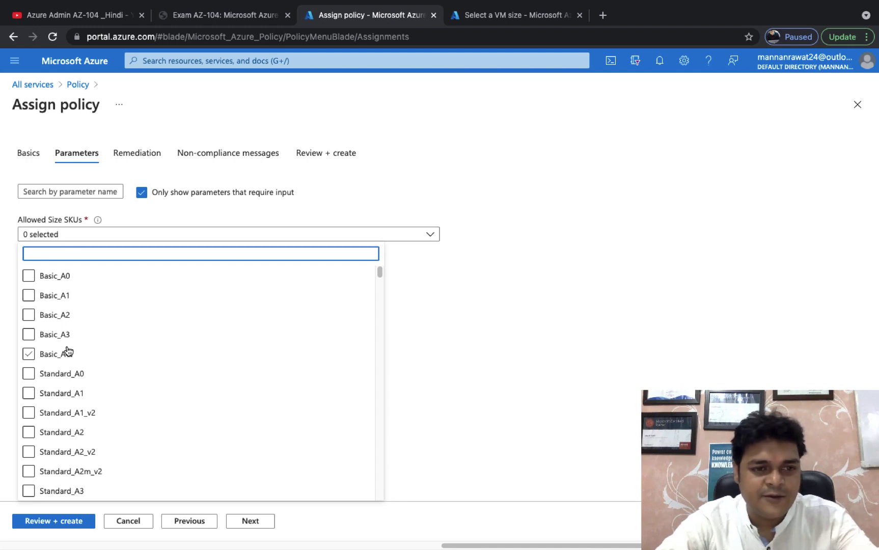
{"action": "left_click", "coordinate": [493, 20]}
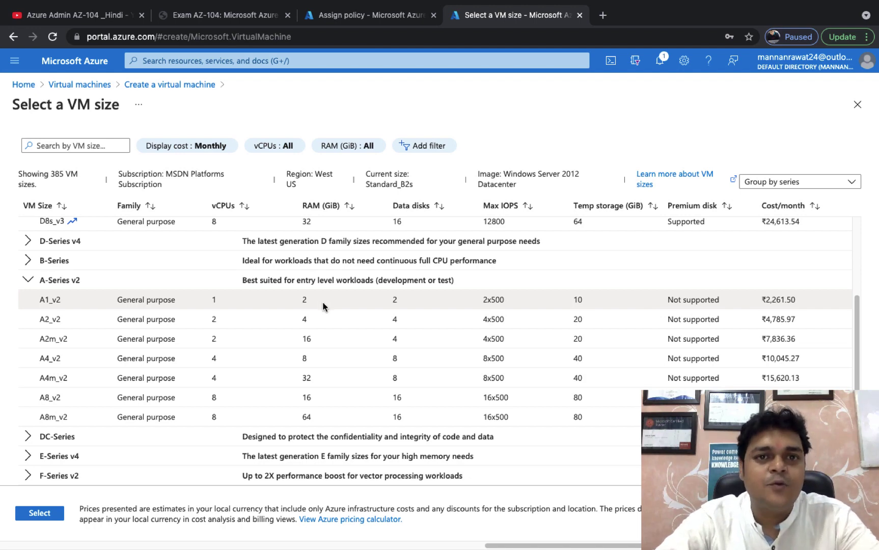
{"action": "left_click", "coordinate": [386, 24]}
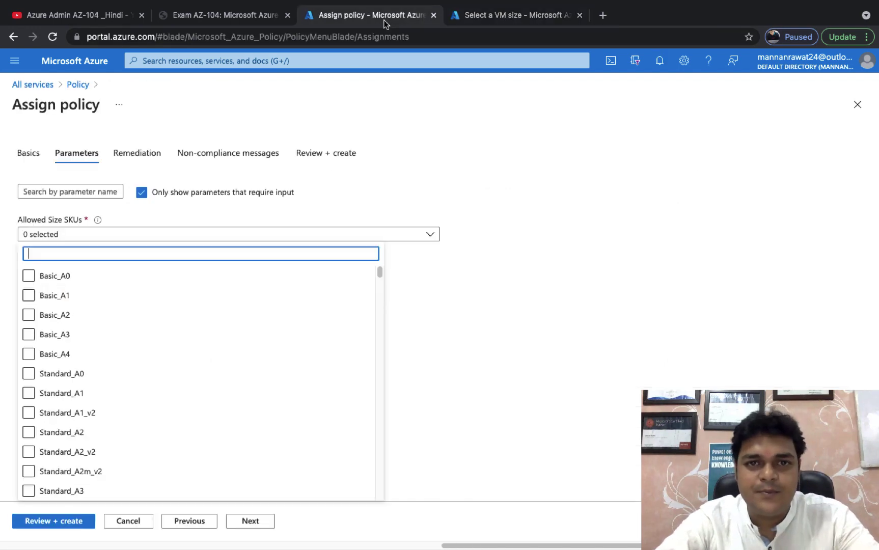
{"action": "left_click", "coordinate": [28, 296]}
{"action": "left_click", "coordinate": [28, 314]}
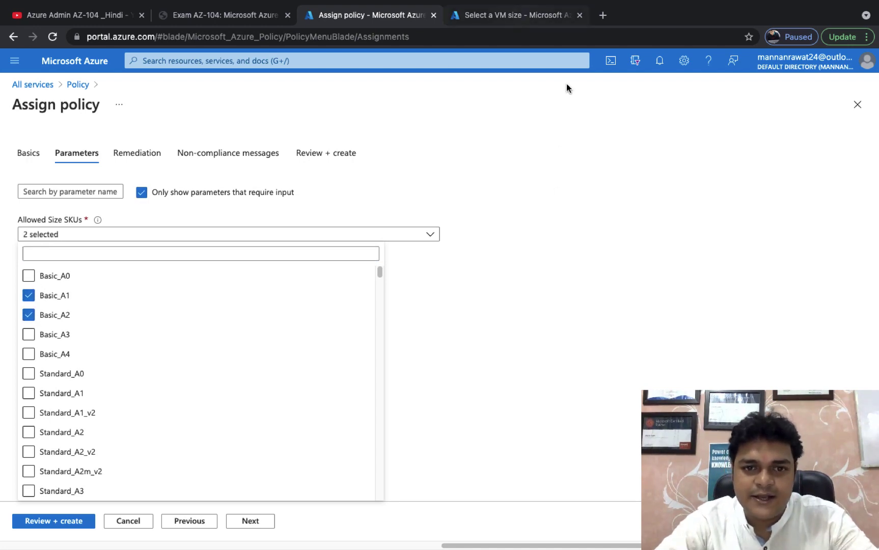
{"action": "key", "text": "ctrl+Tab"}
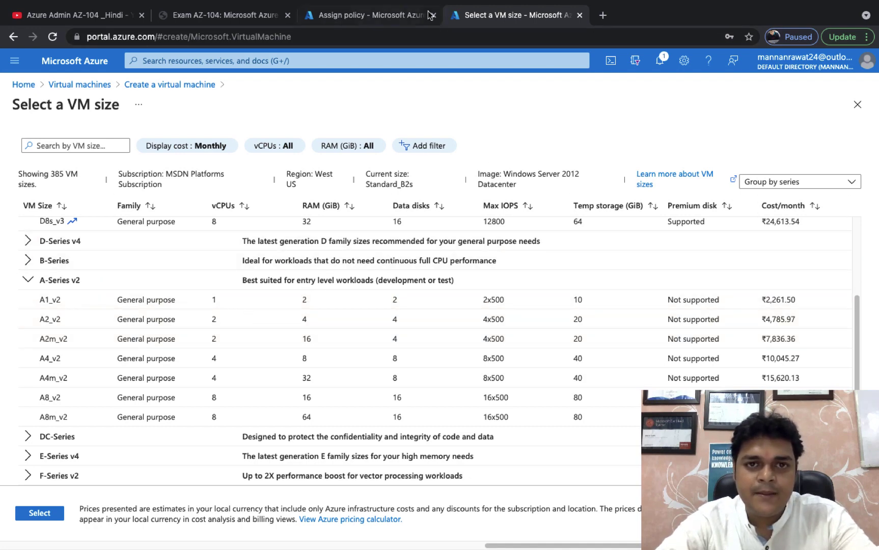
{"action": "left_click", "coordinate": [370, 16]}
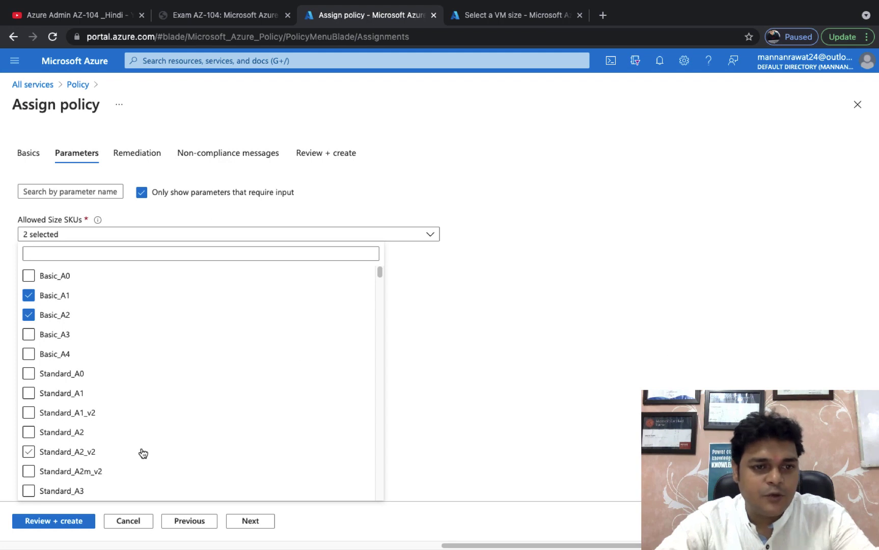
Step: Create the policy assignment with default remediation and no non-compliance message, and check its scope in the assignments list
{"action": "left_click", "coordinate": [252, 519]}
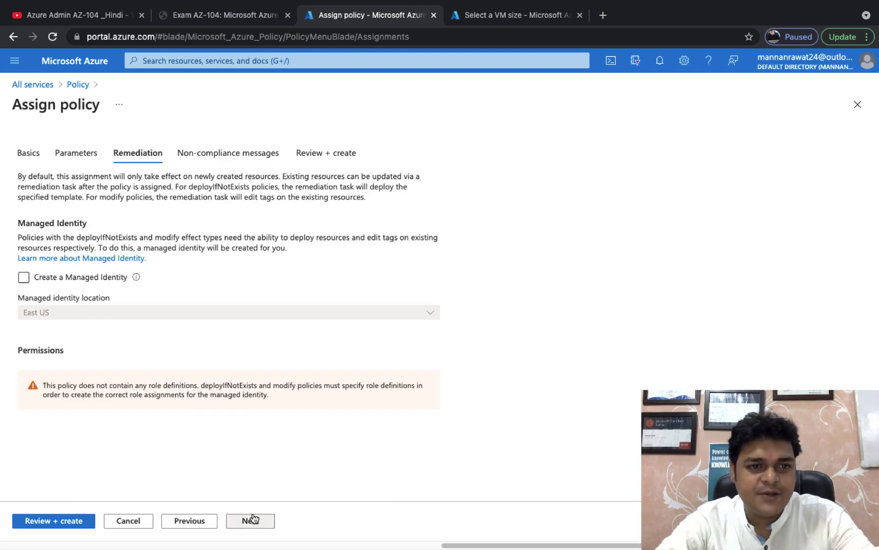
{"action": "left_click", "coordinate": [250, 521]}
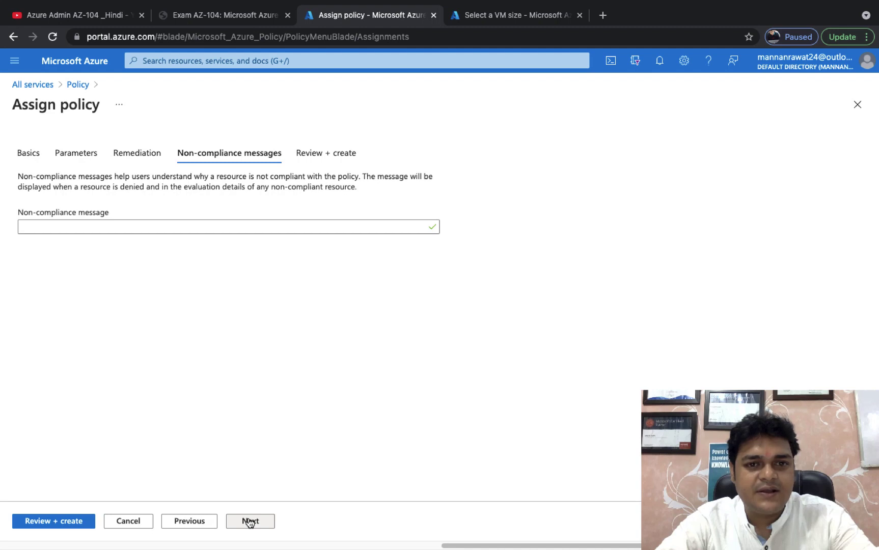
{"action": "left_click", "coordinate": [250, 521]}
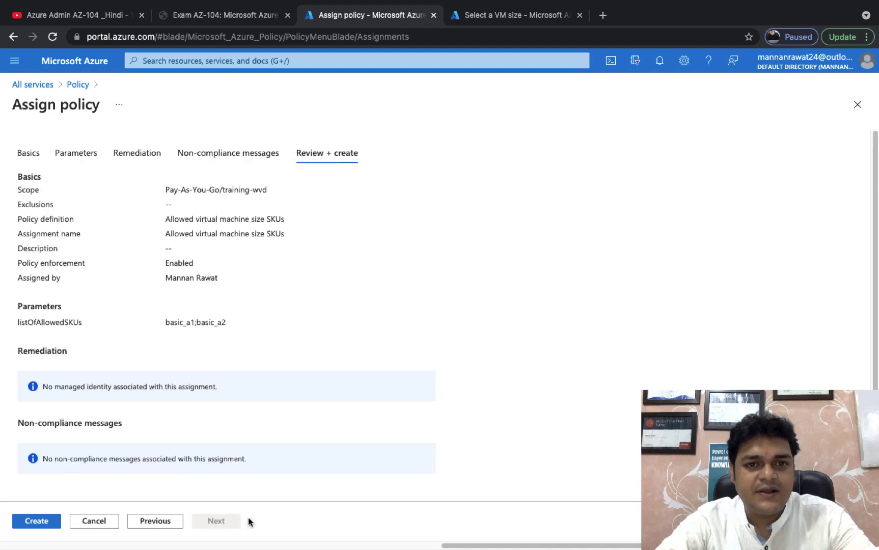
{"action": "left_click", "coordinate": [32, 519]}
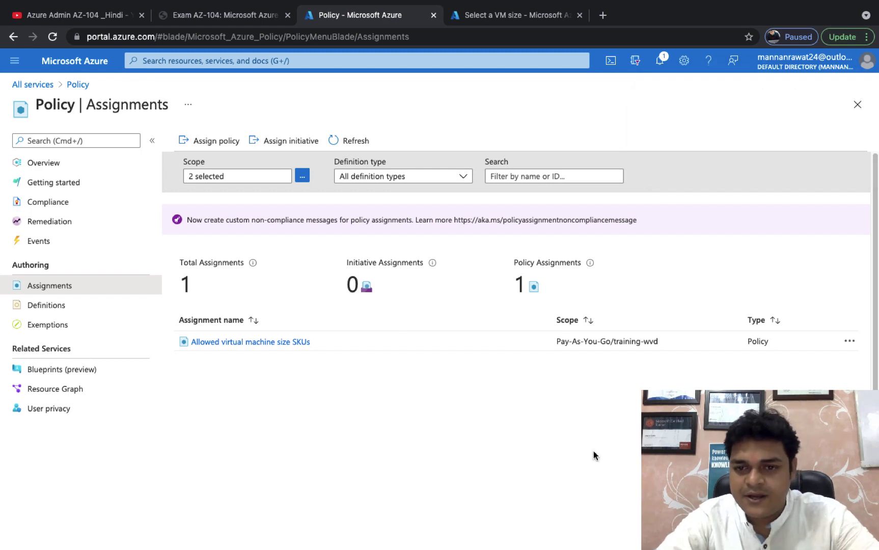
{"action": "left_click_drag", "start_coordinate": [680, 352], "coordinate": [560, 347]}
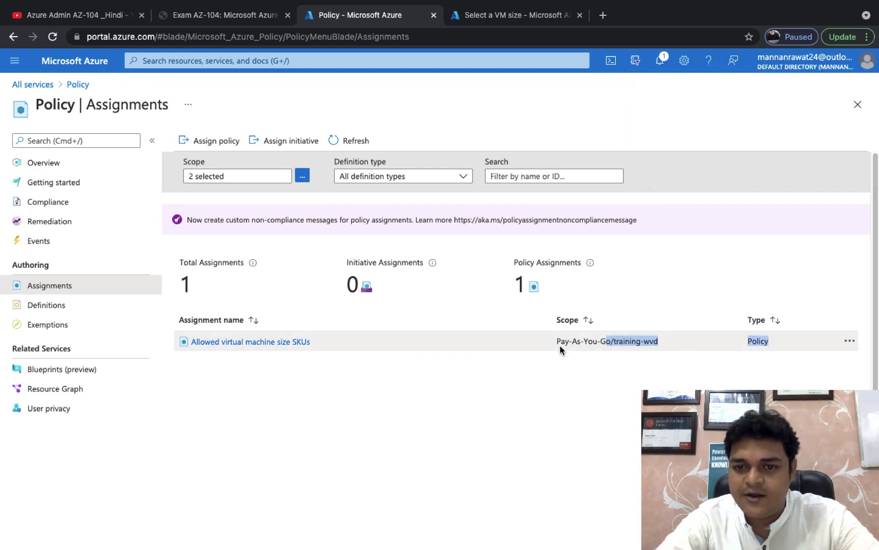
{"action": "left_click", "coordinate": [587, 382]}
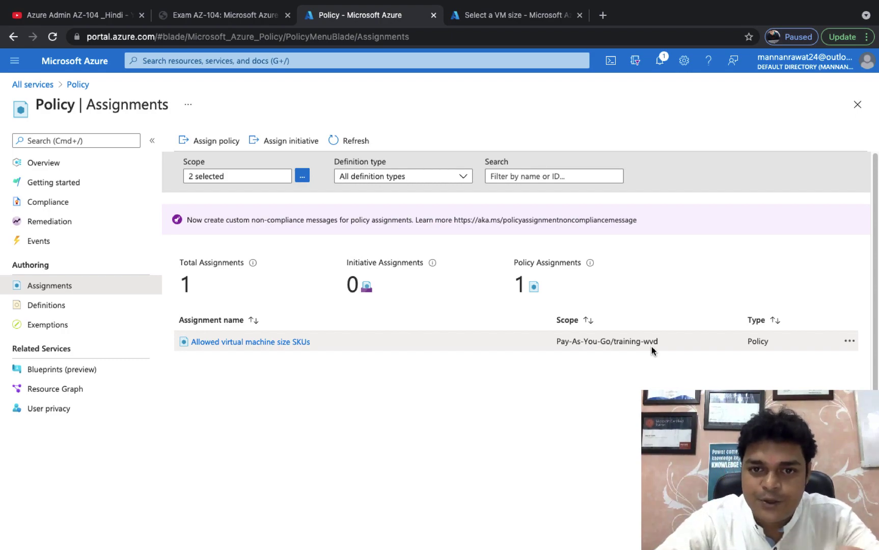
{"action": "key", "text": "ctrl+Left"}
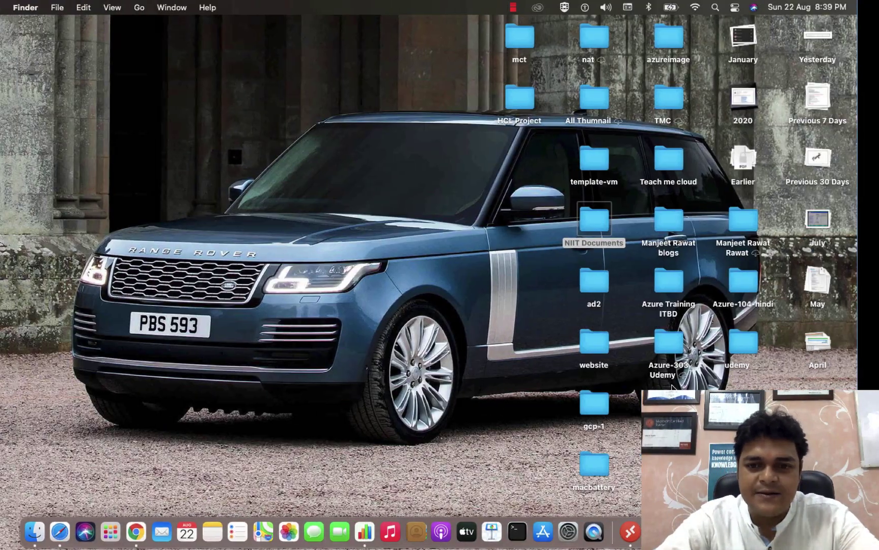
{"action": "right_click", "coordinate": [656, 531]}
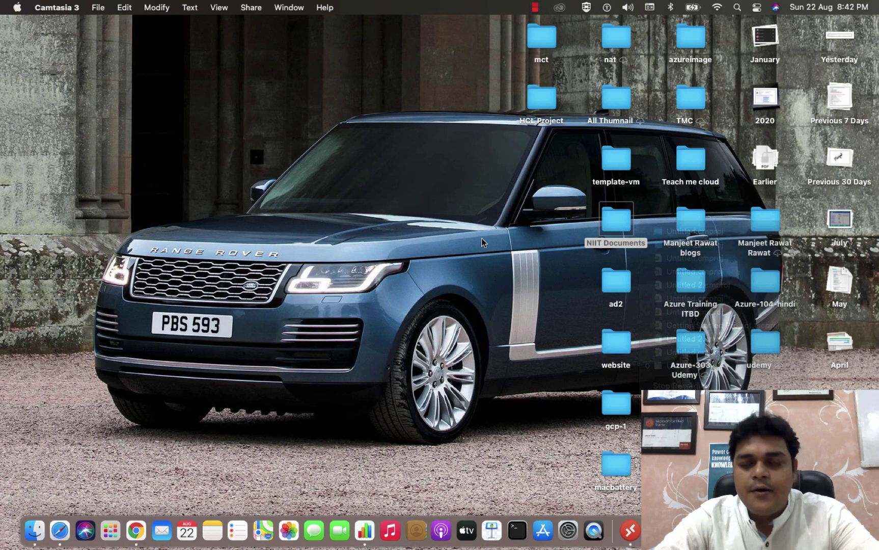
{"action": "key", "text": "ctrl+Right"}
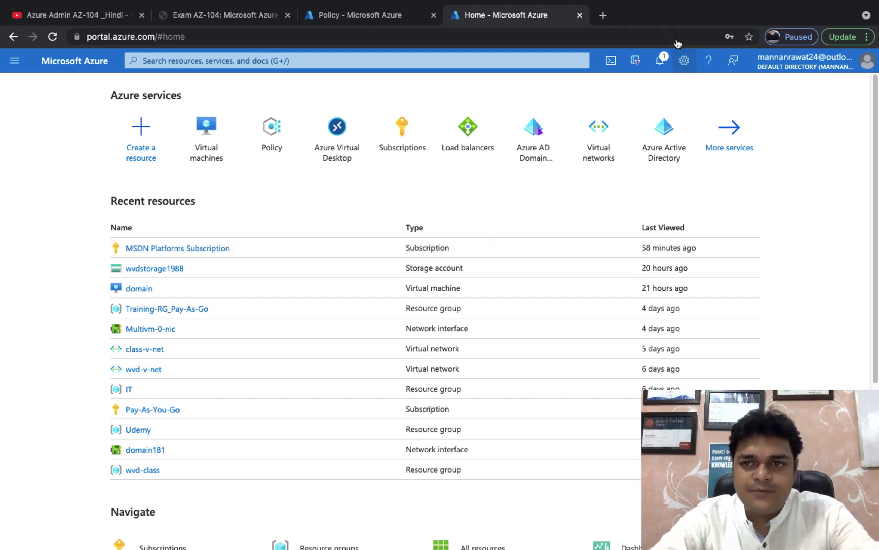
Step: Open the Virtual machines service from all services and start creating a new virtual machine
{"action": "left_click", "coordinate": [741, 147]}
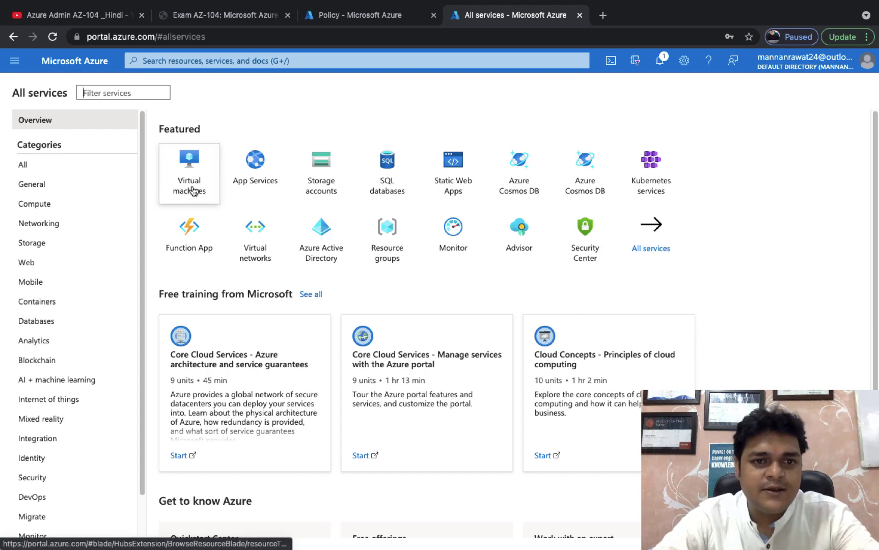
{"action": "left_click", "coordinate": [192, 190]}
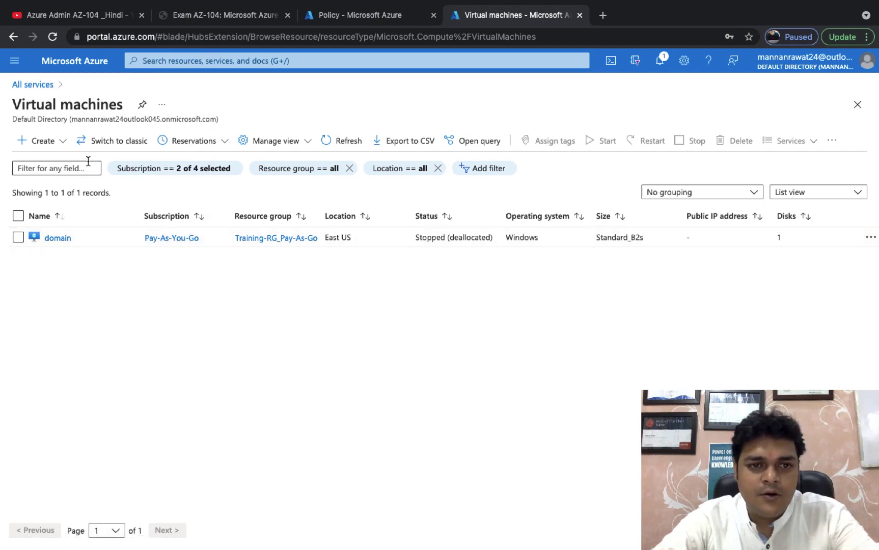
{"action": "left_click", "coordinate": [38, 142]}
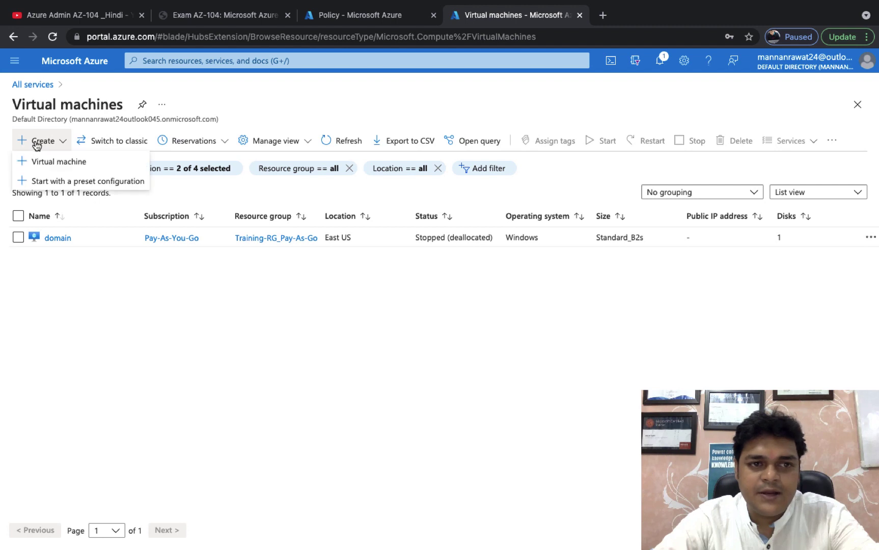
{"action": "left_click", "coordinate": [58, 162]}
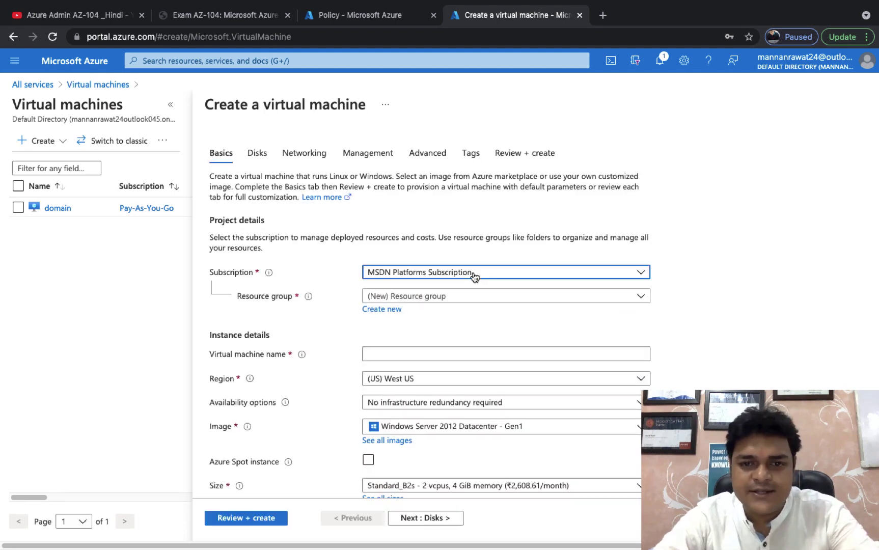
Step: Set the VM's subscription to the first listed Pay-As-You-Go subscription and its resource group to training-wvd
{"action": "left_click", "coordinate": [474, 275]}
{"action": "left_click", "coordinate": [435, 333]}
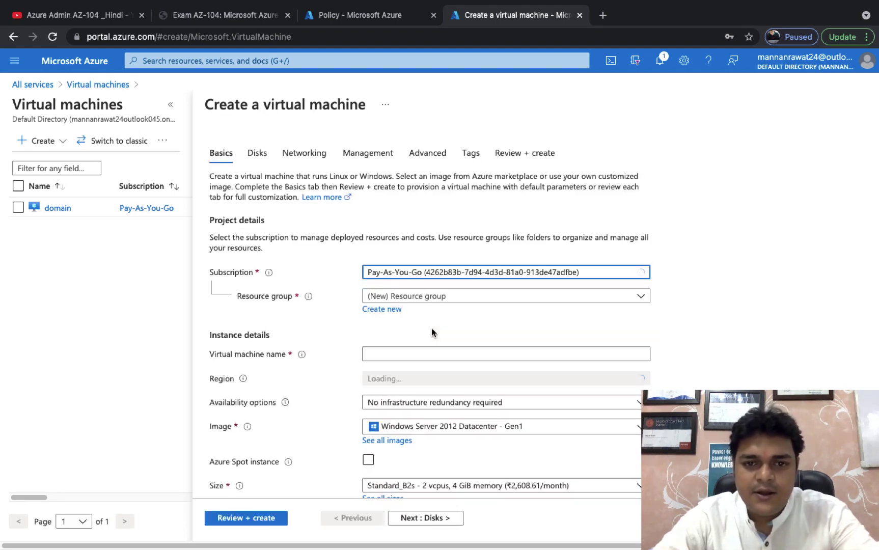
{"action": "left_click", "coordinate": [462, 277]}
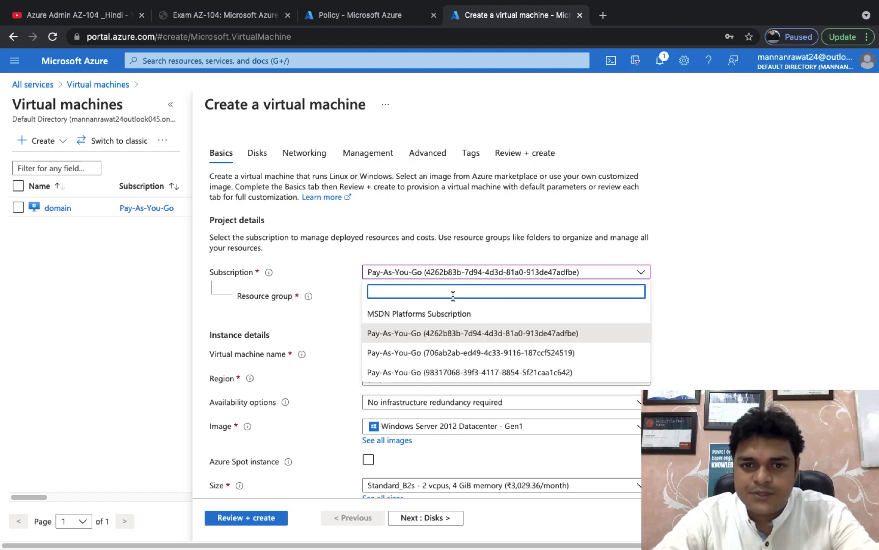
{"action": "left_click", "coordinate": [739, 307]}
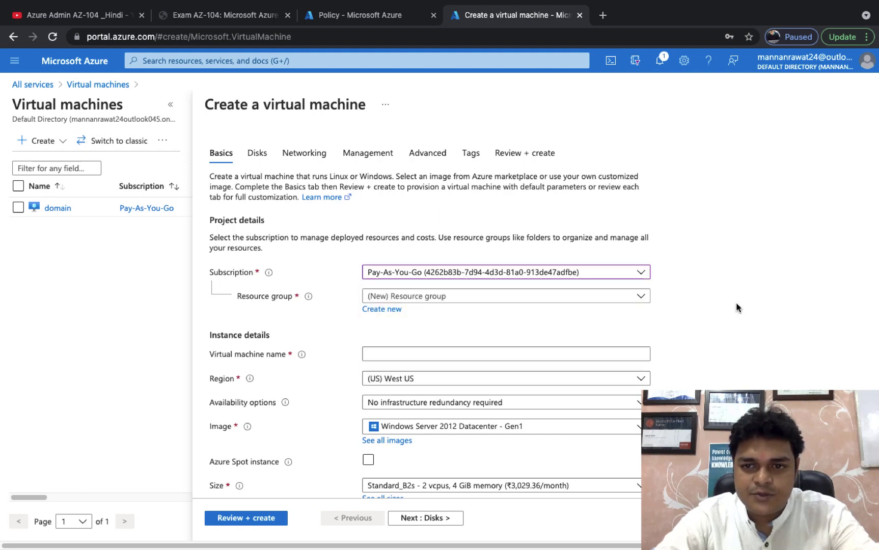
{"action": "left_click", "coordinate": [594, 298]}
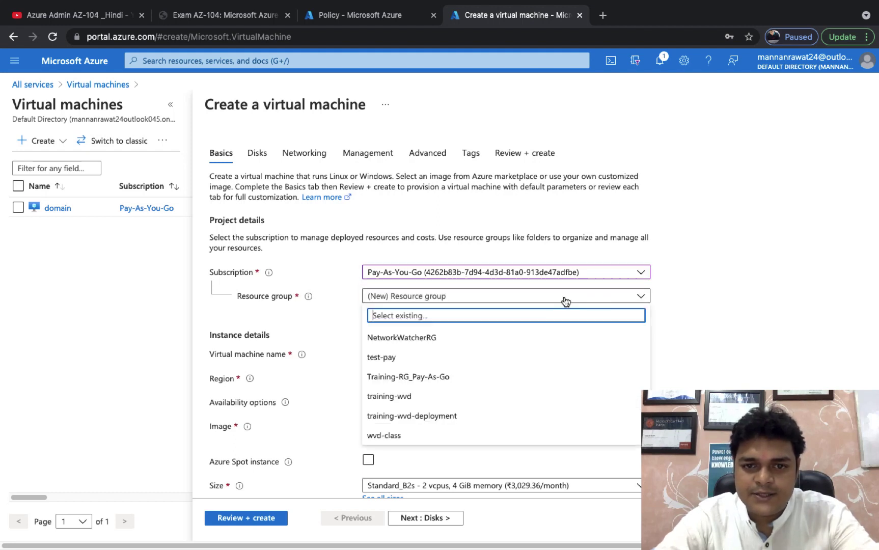
{"action": "left_click", "coordinate": [404, 401]}
Step: Name the virtual machine web and set its region to (US) East US
{"action": "left_click", "coordinate": [394, 354]}
{"action": "type", "text": "web"}
{"action": "key", "text": "Tab"}
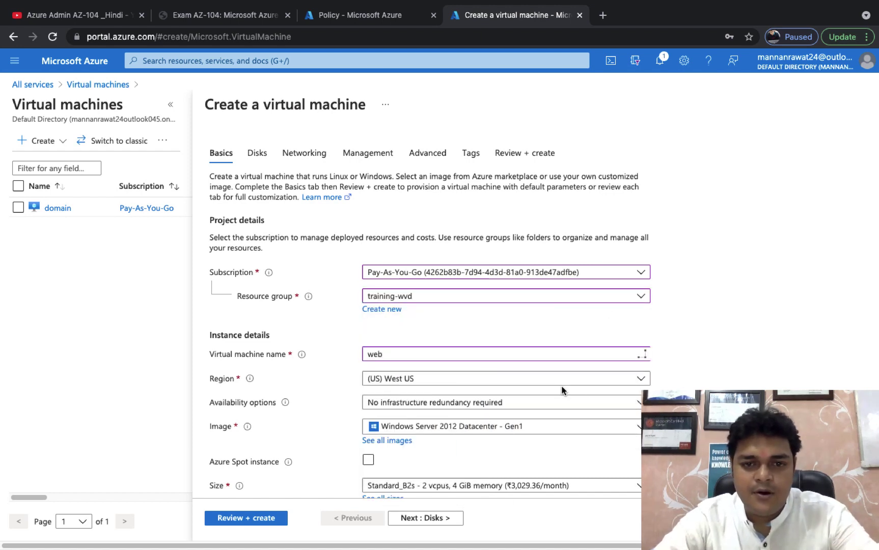
{"action": "left_click", "coordinate": [516, 388]}
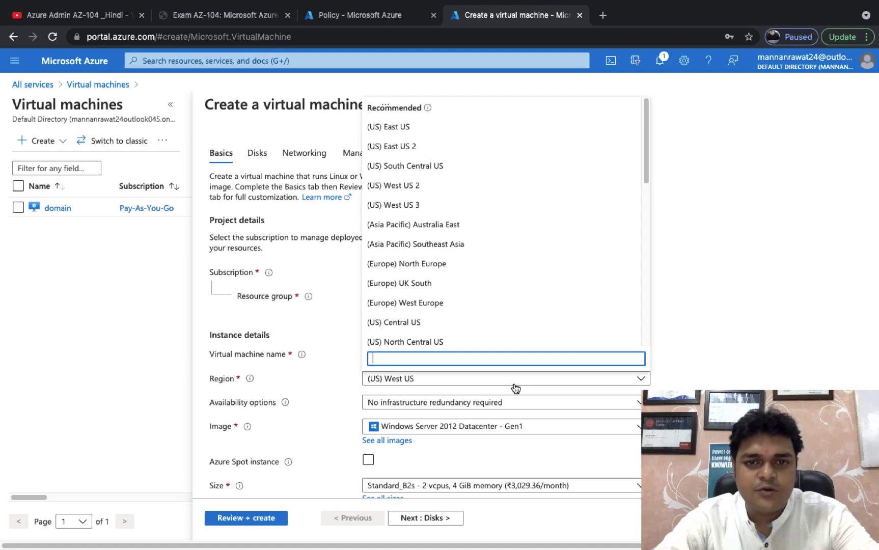
{"action": "left_click", "coordinate": [406, 140]}
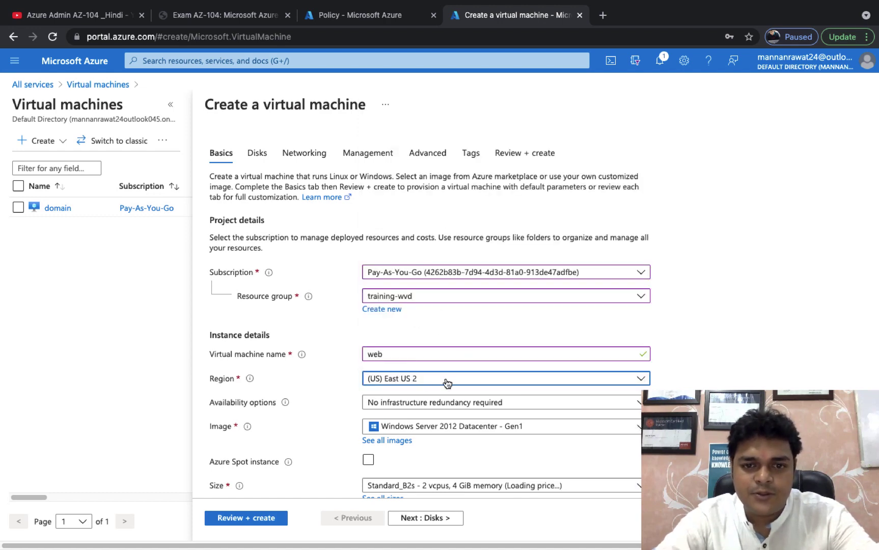
{"action": "left_click", "coordinate": [444, 378]}
{"action": "left_click", "coordinate": [394, 127]}
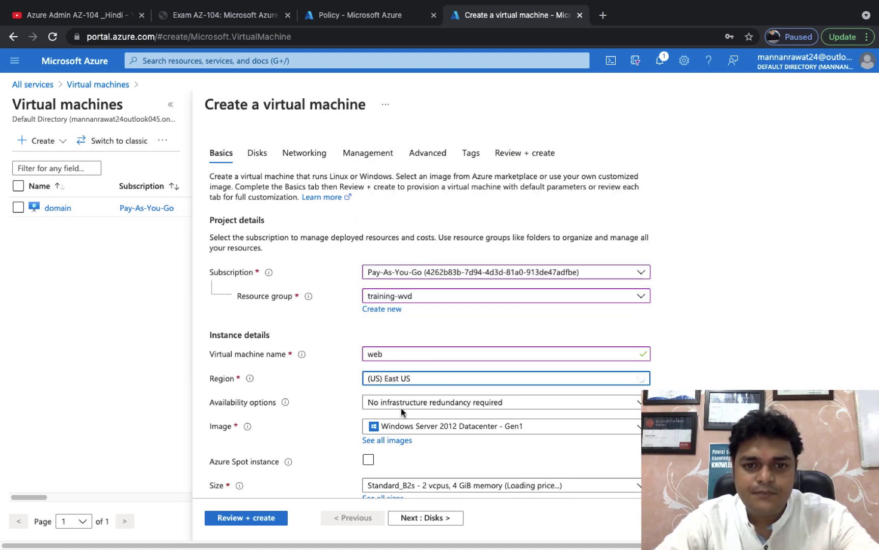
Step: Choose B2s from the B-Series as the VM size, after checking the policy assignment and comparing the A-Series v2 sizes
{"action": "scroll", "coordinate": [401, 413], "scroll_direction": "down", "scroll_amount": 3}
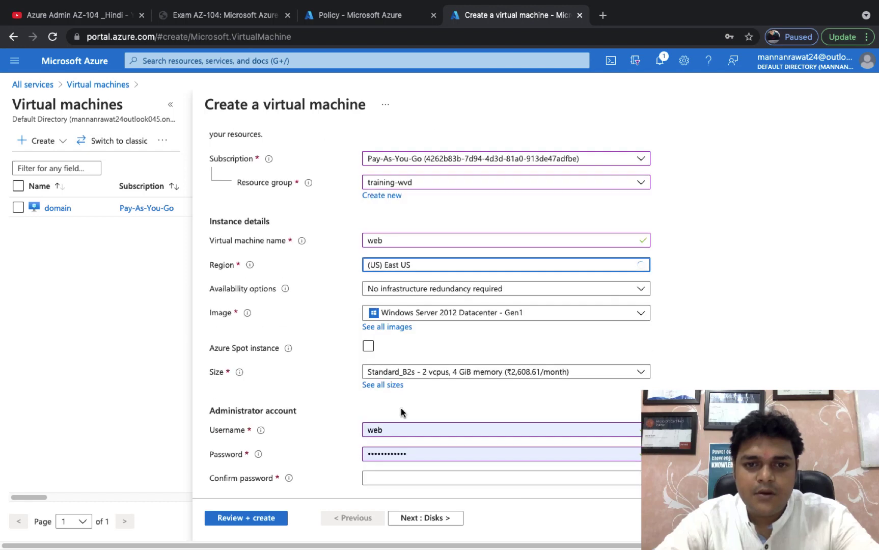
{"action": "left_click", "coordinate": [382, 386]}
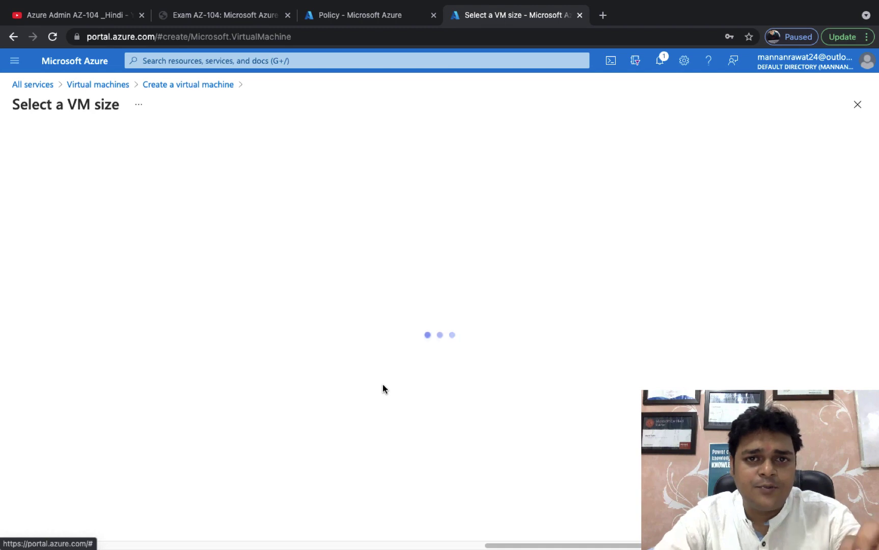
{"action": "left_click", "coordinate": [356, 17]}
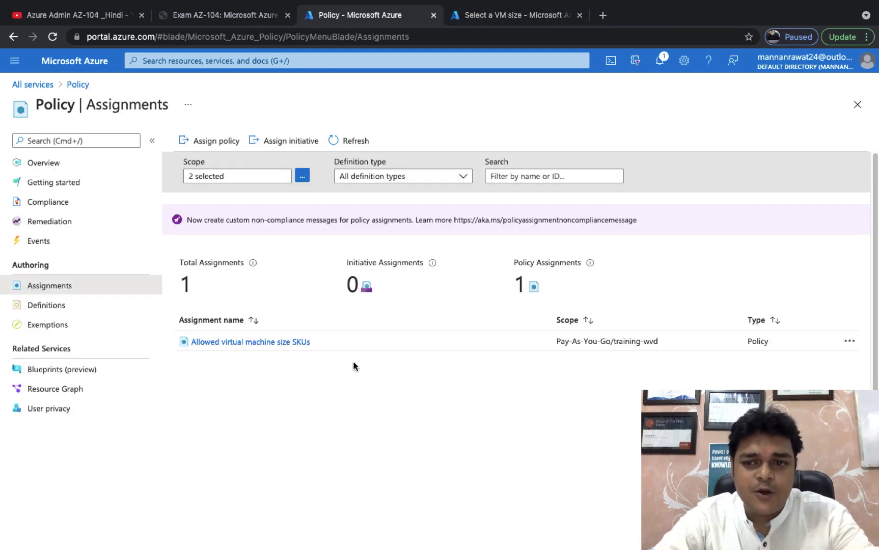
{"action": "left_click", "coordinate": [511, 15]}
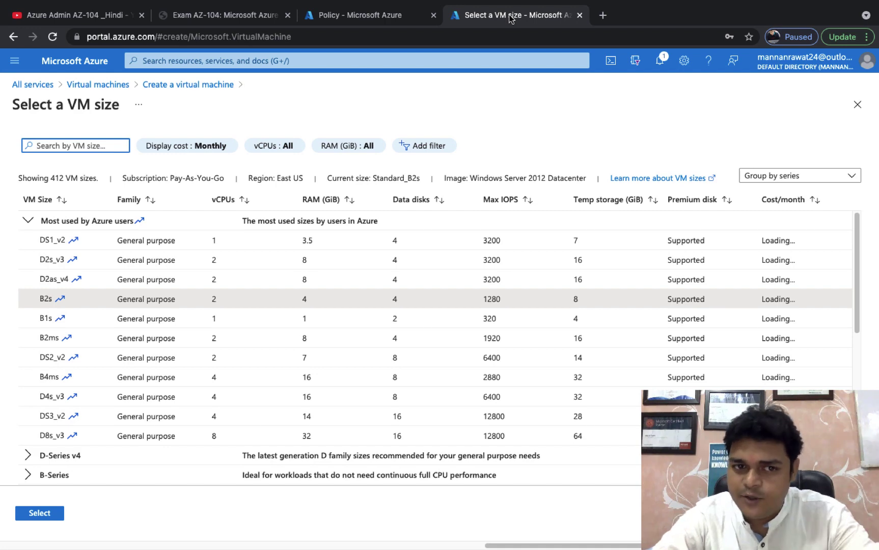
{"action": "scroll", "coordinate": [102, 316], "scroll_direction": "down", "scroll_amount": 3}
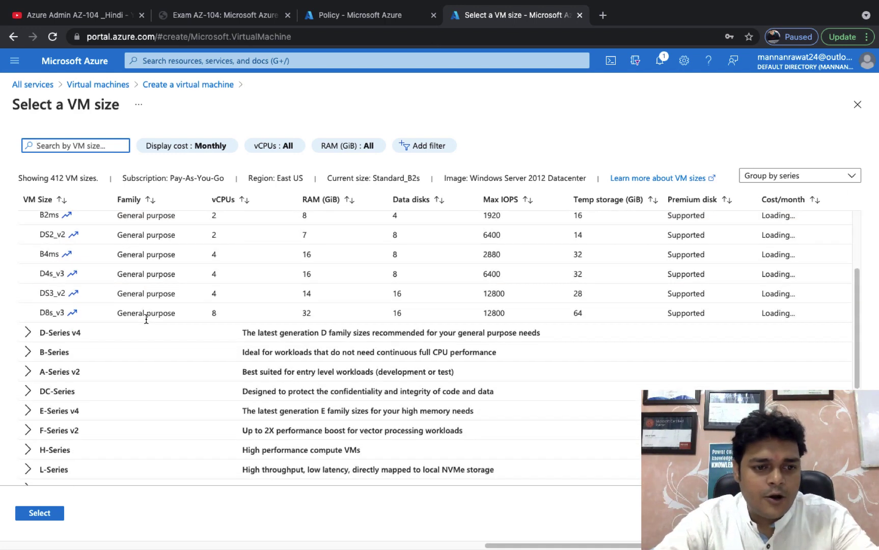
{"action": "left_click", "coordinate": [29, 345]}
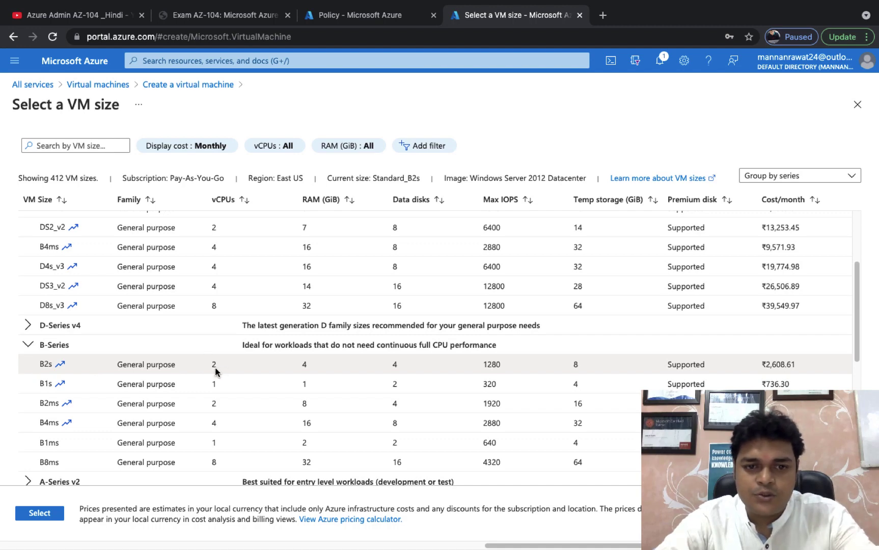
{"action": "left_click", "coordinate": [314, 365]}
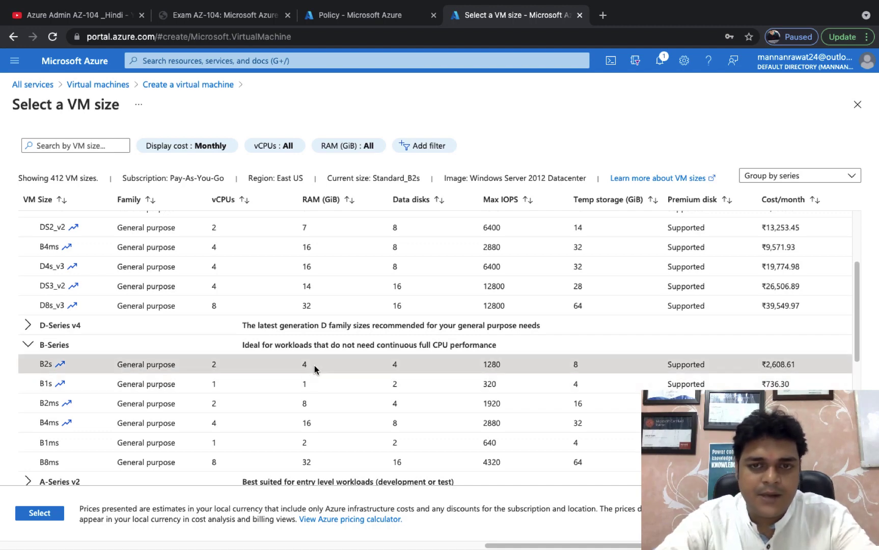
{"action": "scroll", "coordinate": [49, 455], "scroll_direction": "down", "scroll_amount": 3}
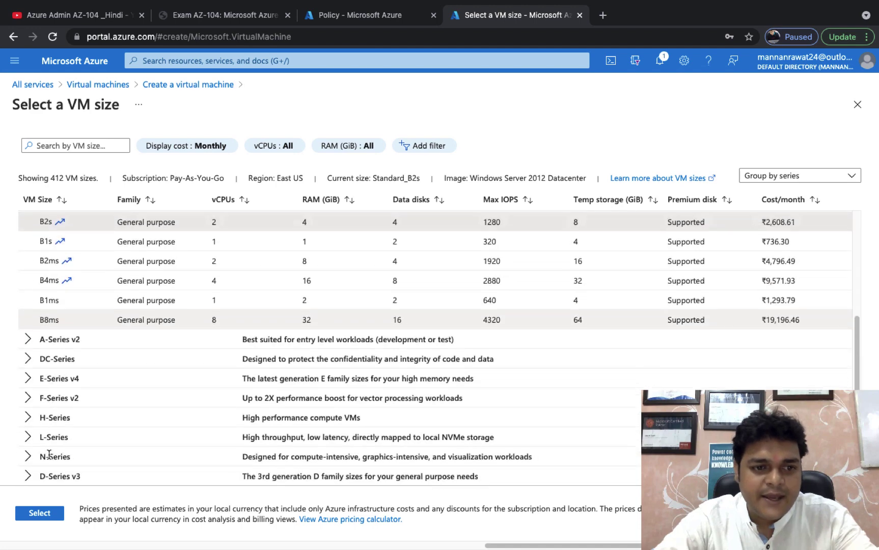
{"action": "left_click", "coordinate": [68, 341]}
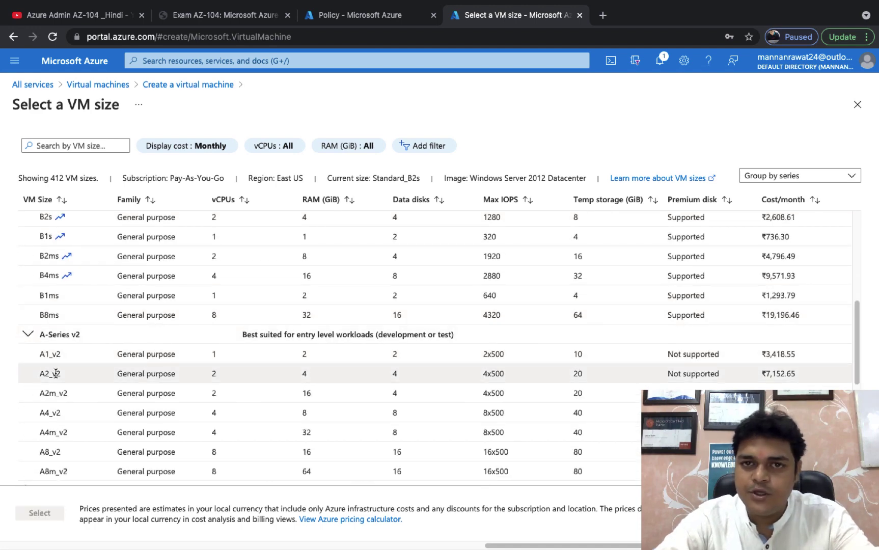
{"action": "scroll", "coordinate": [57, 374], "scroll_direction": "up", "scroll_amount": 3}
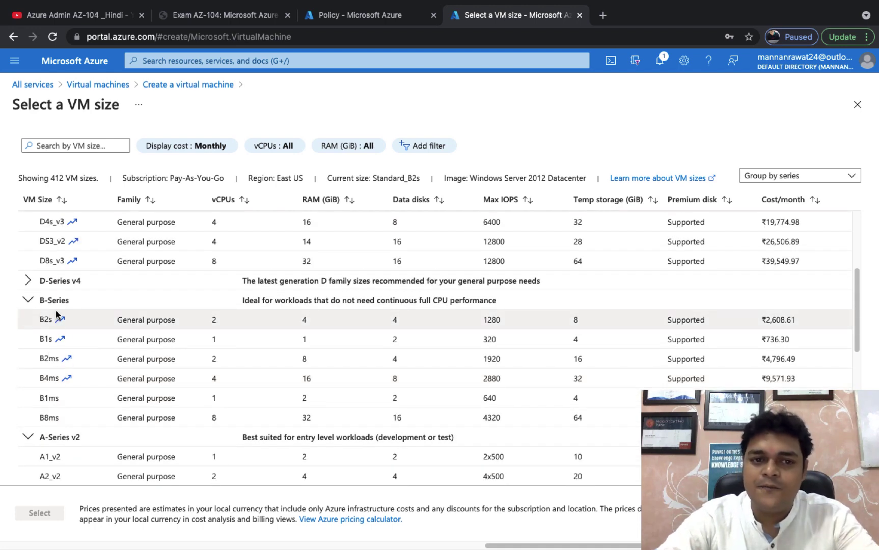
{"action": "left_click", "coordinate": [203, 321]}
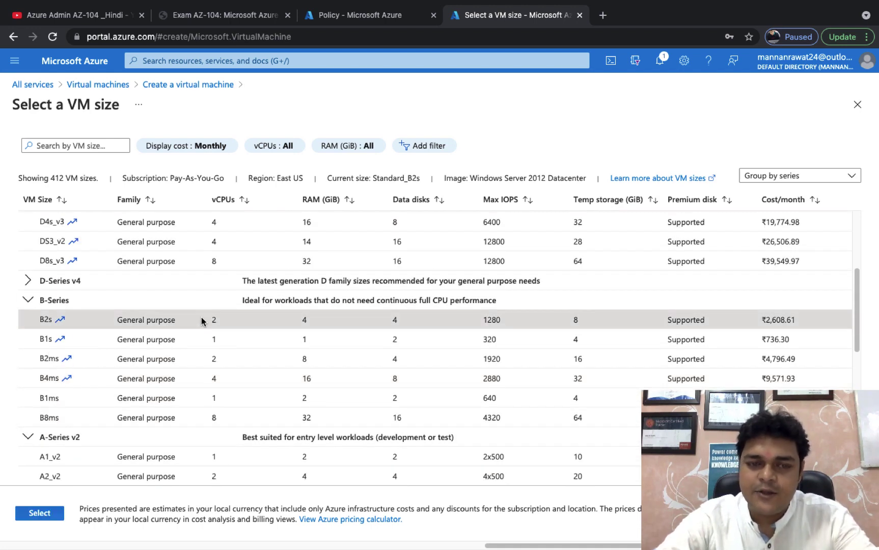
{"action": "left_click", "coordinate": [42, 513]}
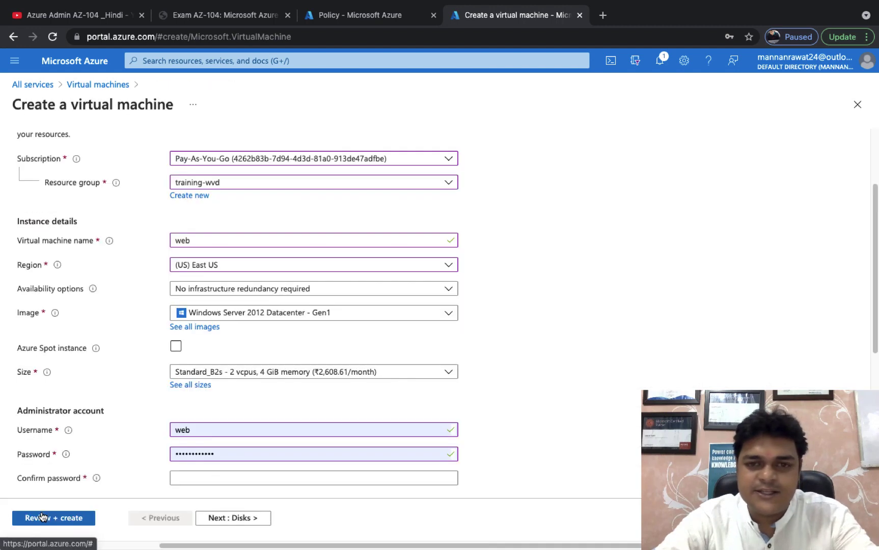
Step: Enter the administrator password again in the confirmation field and review the inbound port rules
{"action": "left_click", "coordinate": [237, 478]}
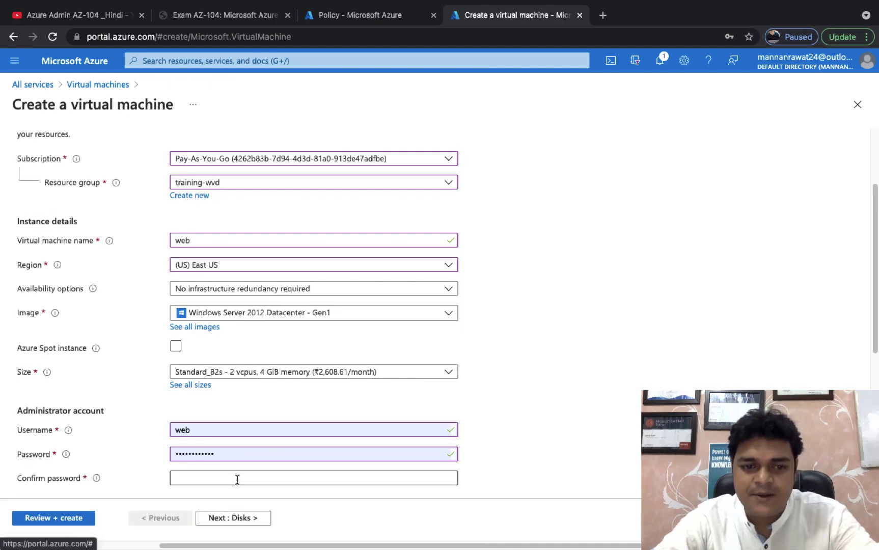
{"action": "type", "text": "P•••••"}
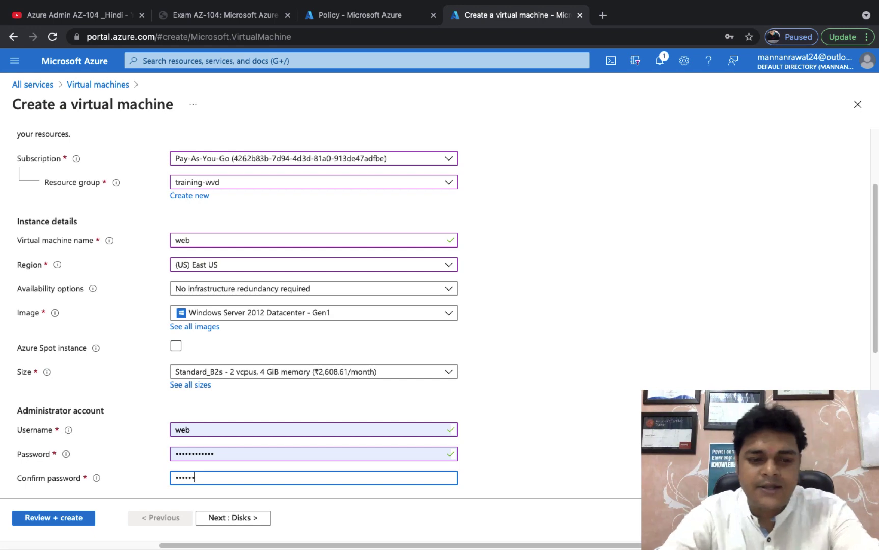
{"action": "type", "text": "••••"}
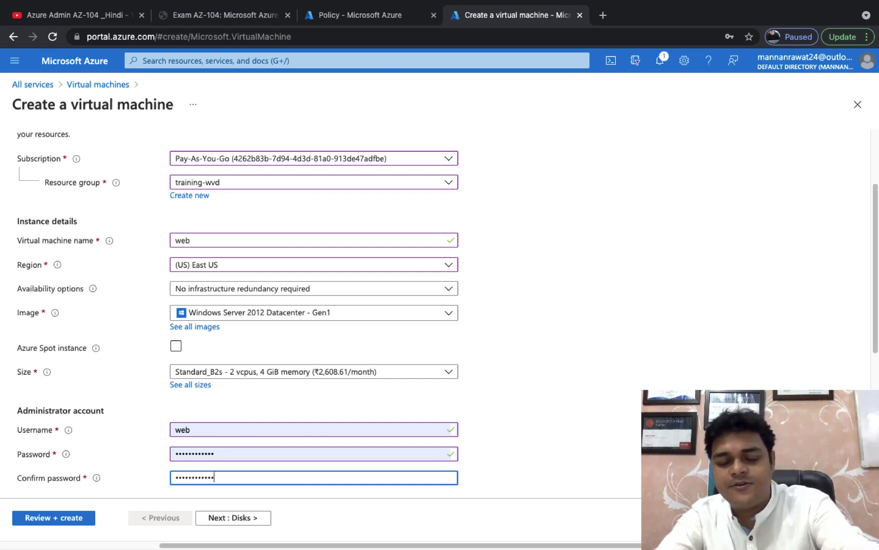
{"action": "scroll", "coordinate": [456, 428], "scroll_direction": "down", "scroll_amount": 5}
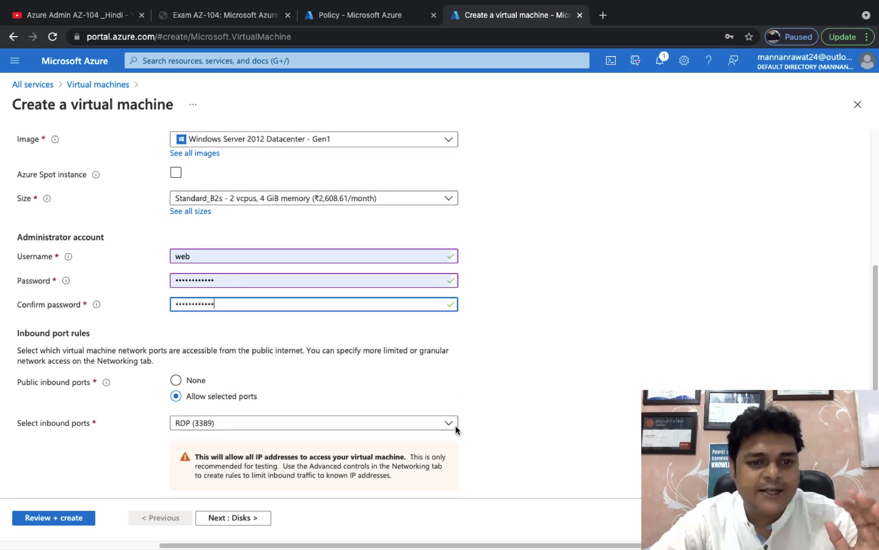
Step: Keep the default disk, networking, management, advanced and tag settings, review the summary and create the virtual machine
{"action": "left_click", "coordinate": [241, 519]}
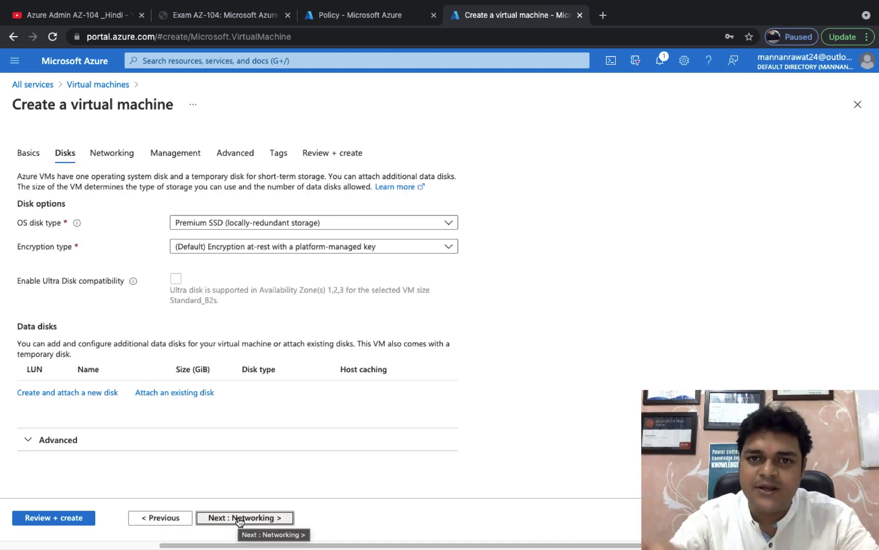
{"action": "left_click", "coordinate": [239, 519]}
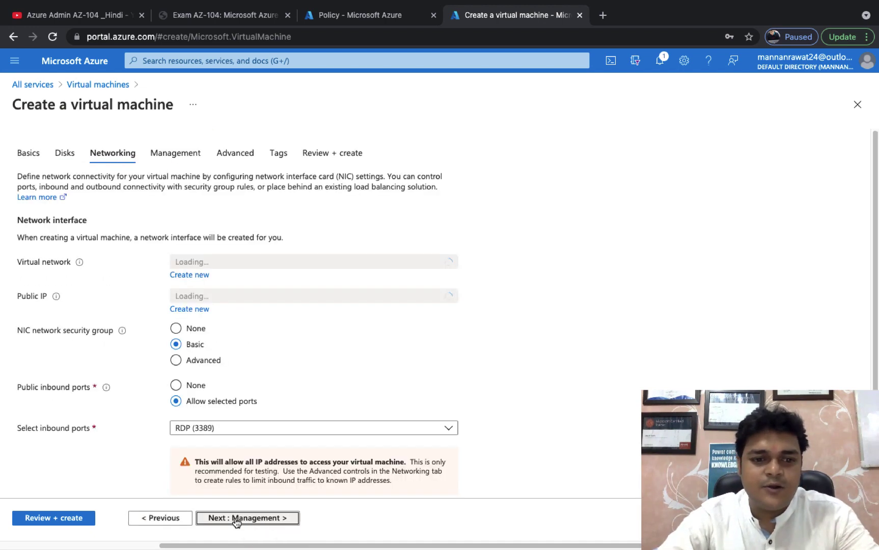
{"action": "left_click", "coordinate": [237, 520]}
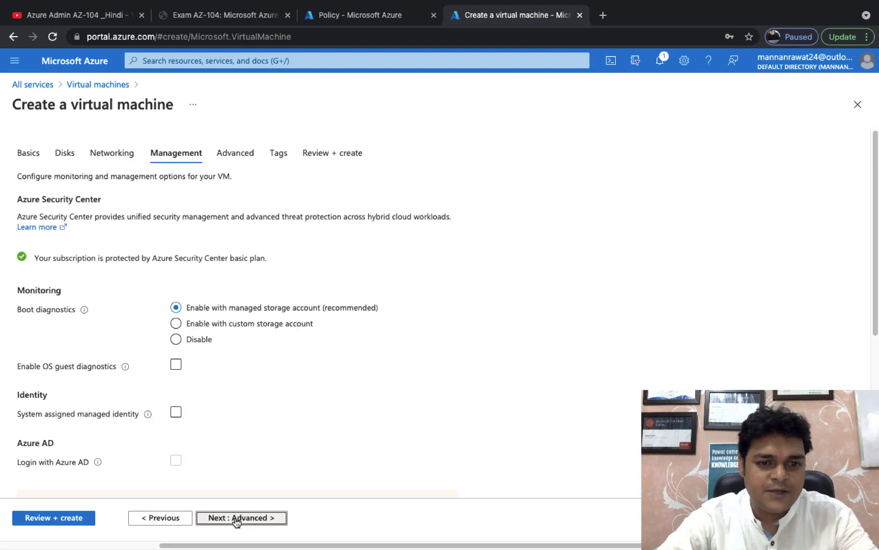
{"action": "left_click", "coordinate": [236, 520]}
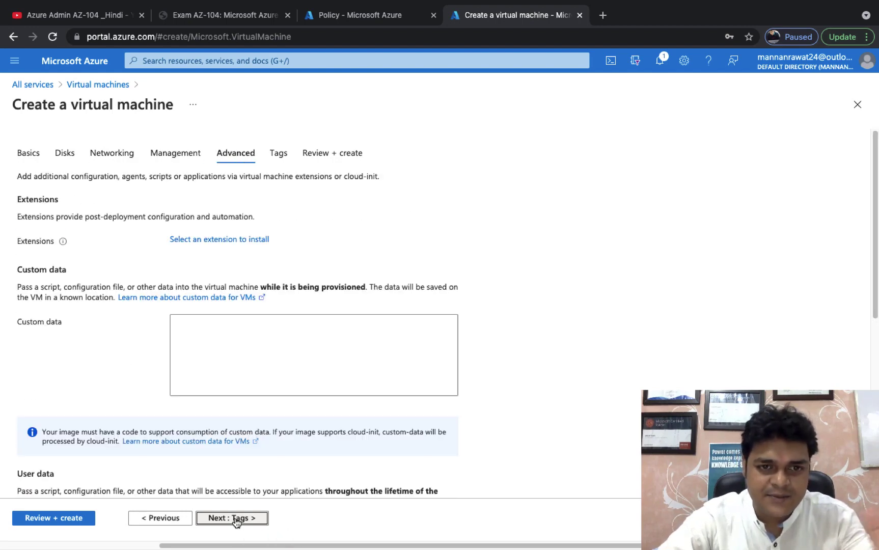
{"action": "left_click", "coordinate": [236, 519]}
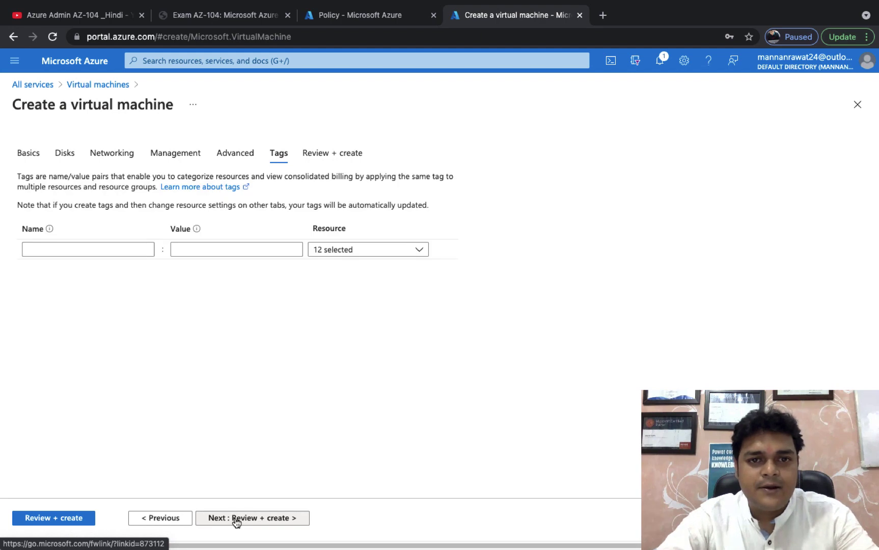
{"action": "left_click", "coordinate": [236, 520]}
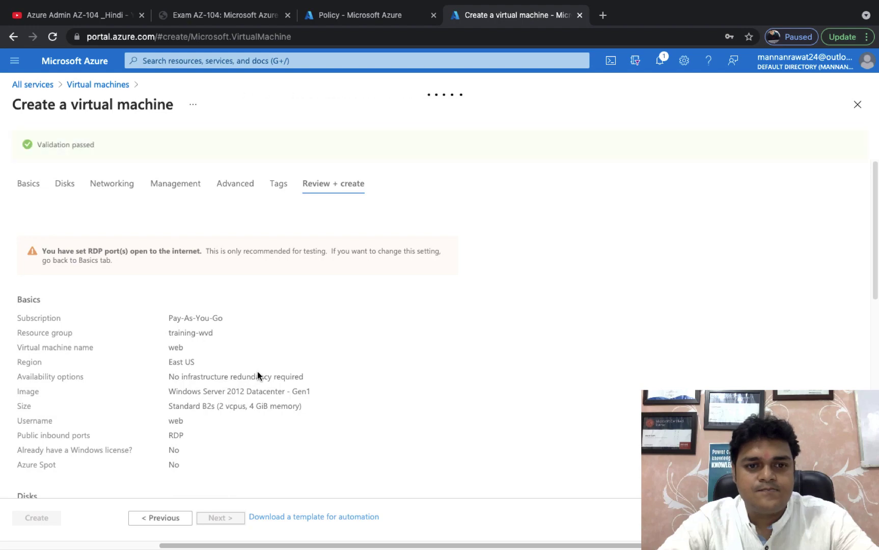
{"action": "scroll", "coordinate": [99, 436], "scroll_direction": "down", "scroll_amount": 7}
{"action": "left_click", "coordinate": [36, 520]}
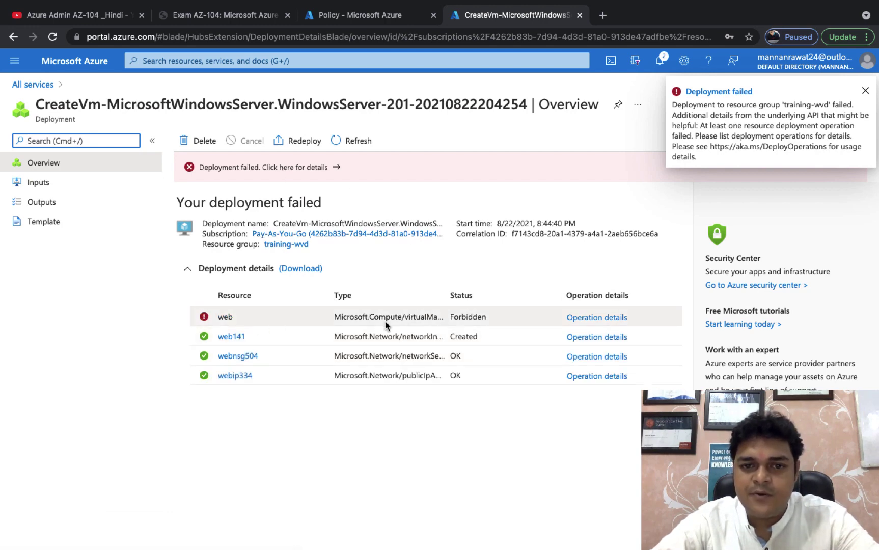
Step: Examine the deployment's notifications, error summary and raw error for the web virtual machine
{"action": "left_click", "coordinate": [659, 61]}
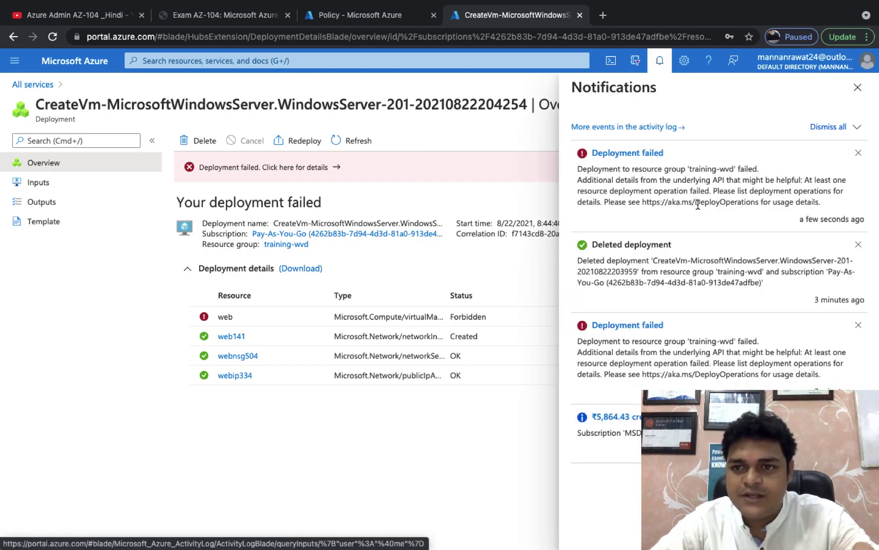
{"action": "left_click", "coordinate": [292, 168]}
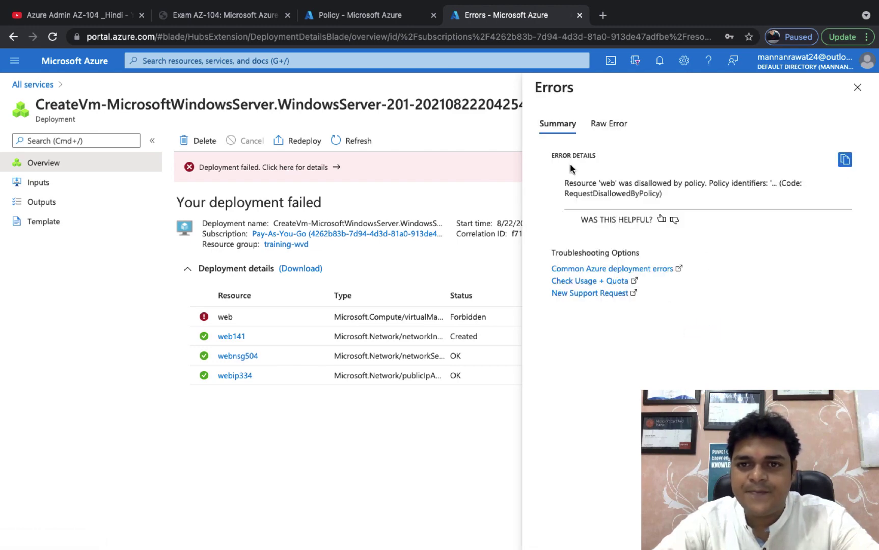
{"action": "left_click", "coordinate": [606, 127]}
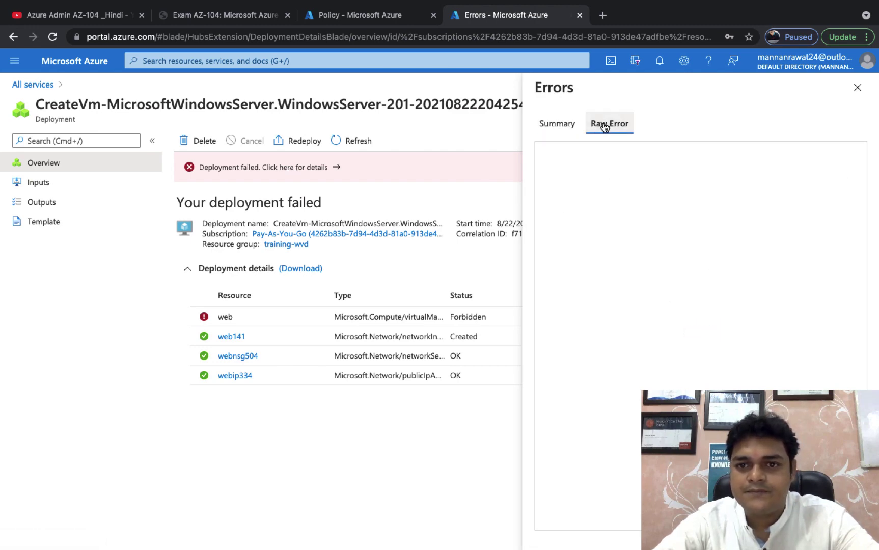
{"action": "left_click", "coordinate": [561, 126]}
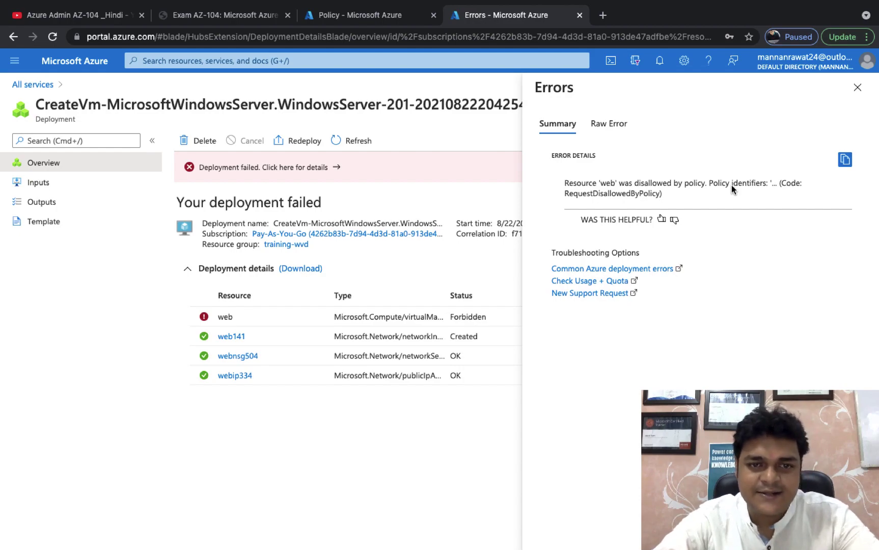
{"action": "key", "text": "ctrl+Left"}
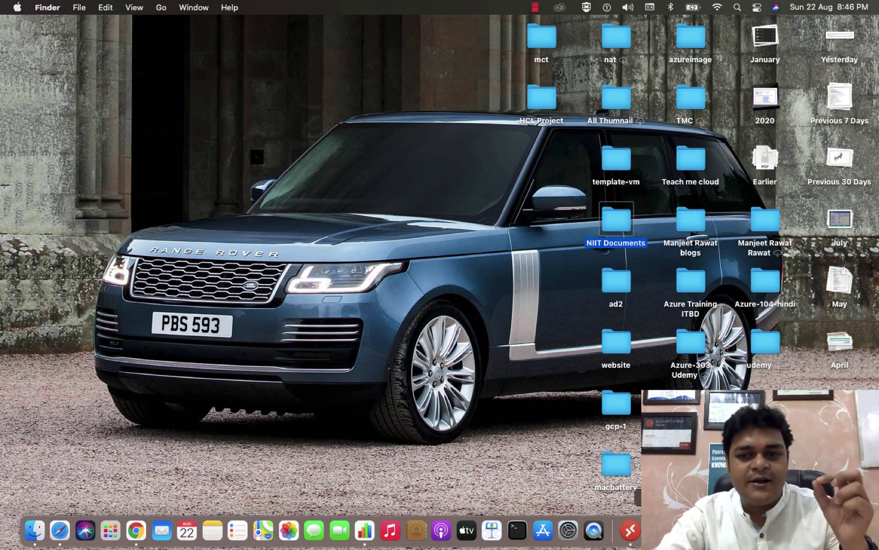
{"action": "right_click", "coordinate": [681, 531]}
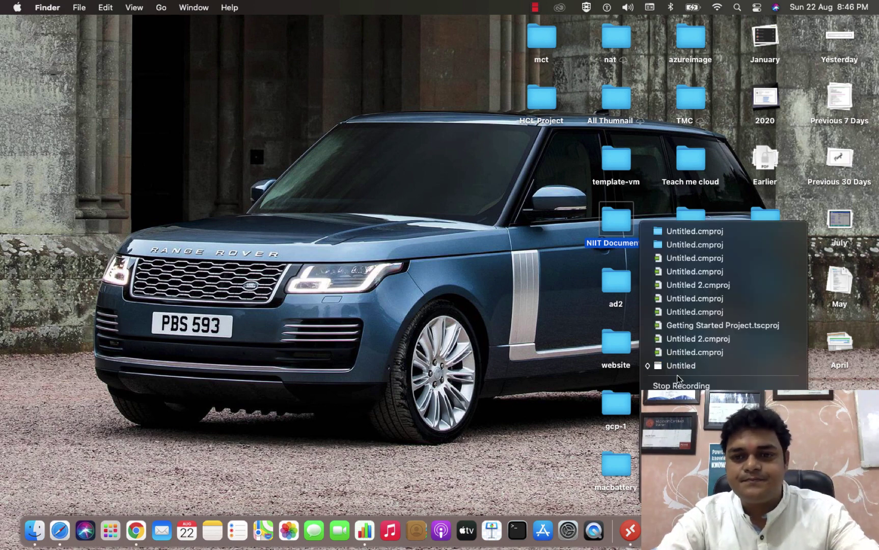